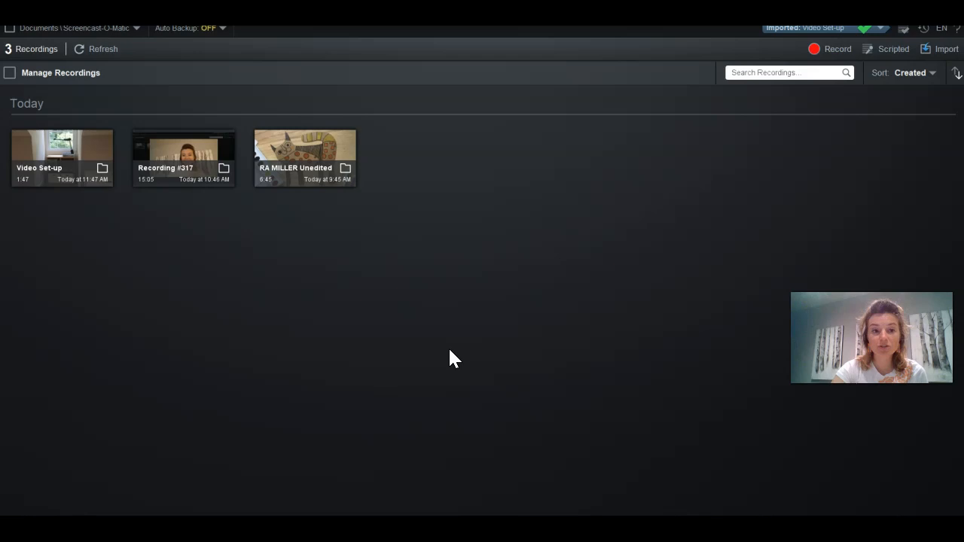
Step: Open the Video Set-up recording, play it to about 1:20, and open it for editing
{"action": "left_click", "coordinate": [64, 149]}
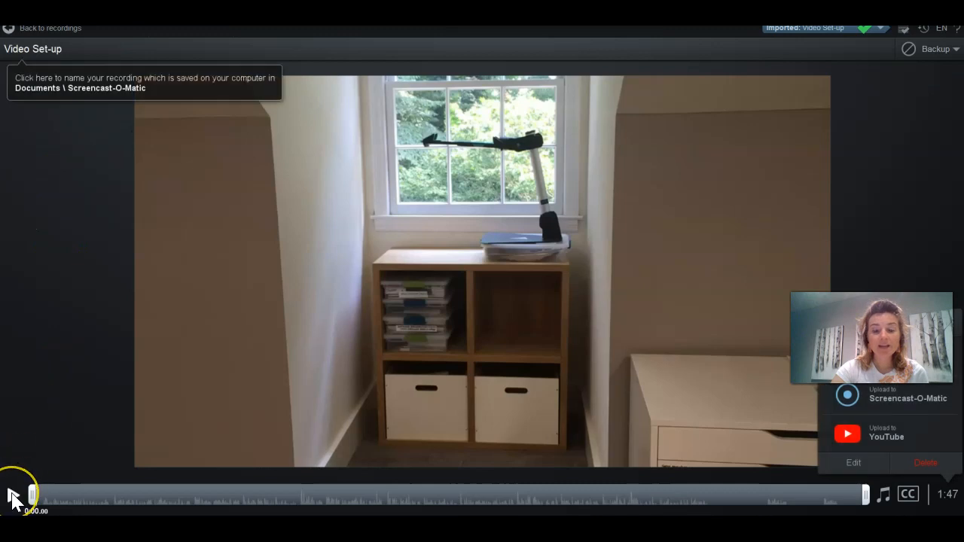
{"action": "left_click", "coordinate": [13, 496]}
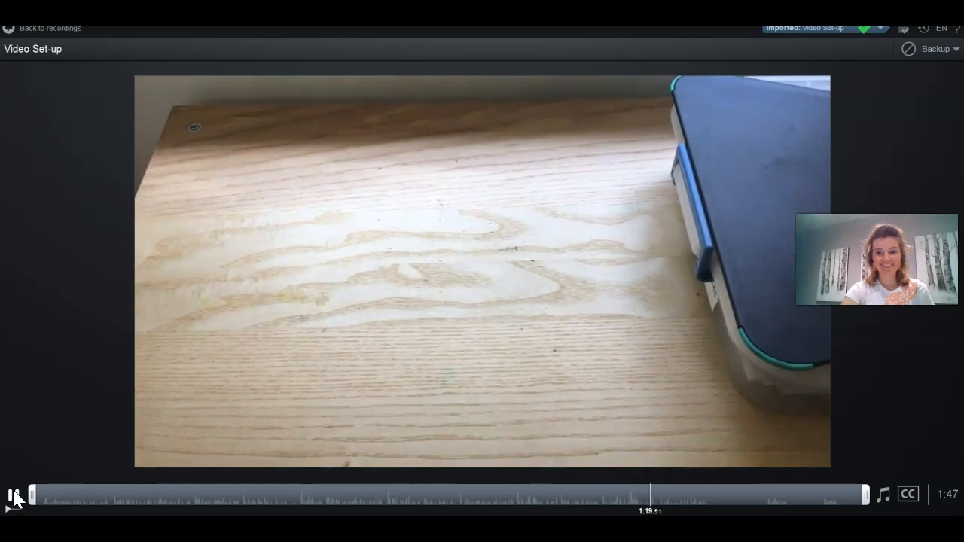
{"action": "left_click", "coordinate": [14, 496]}
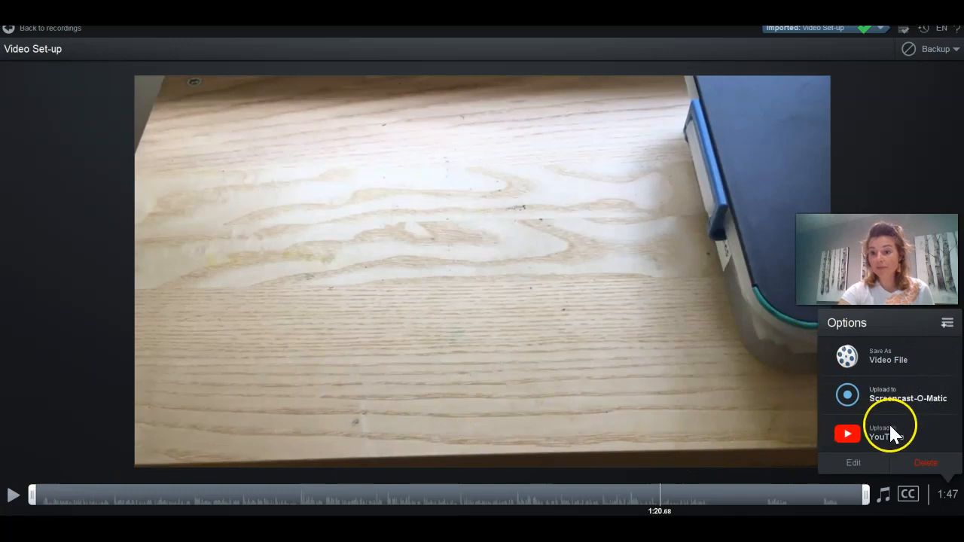
{"action": "left_click", "coordinate": [851, 463]}
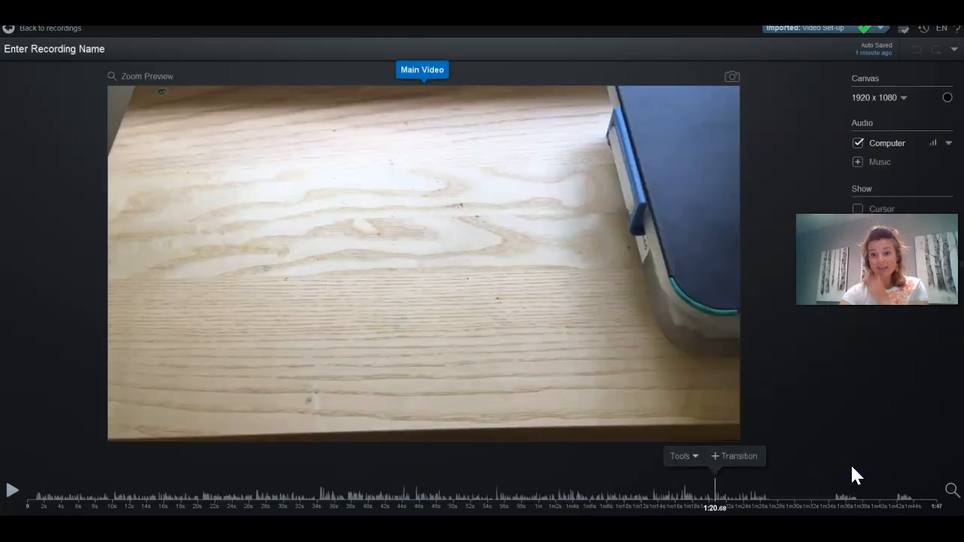
Step: Cut the last 26 seconds of the recording, from 1:20.68 to the end, previewing the cut before applying it
{"action": "left_click", "coordinate": [692, 454]}
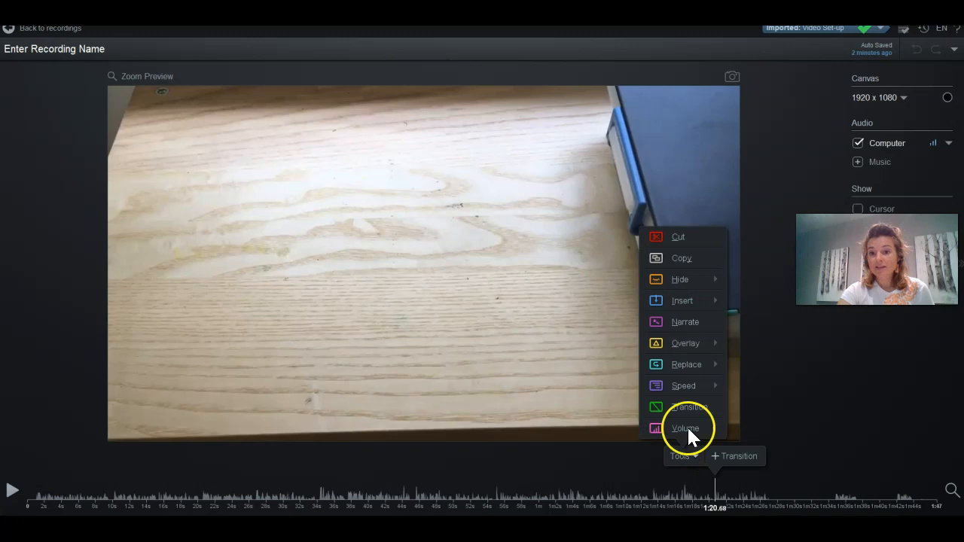
{"action": "left_click", "coordinate": [678, 238]}
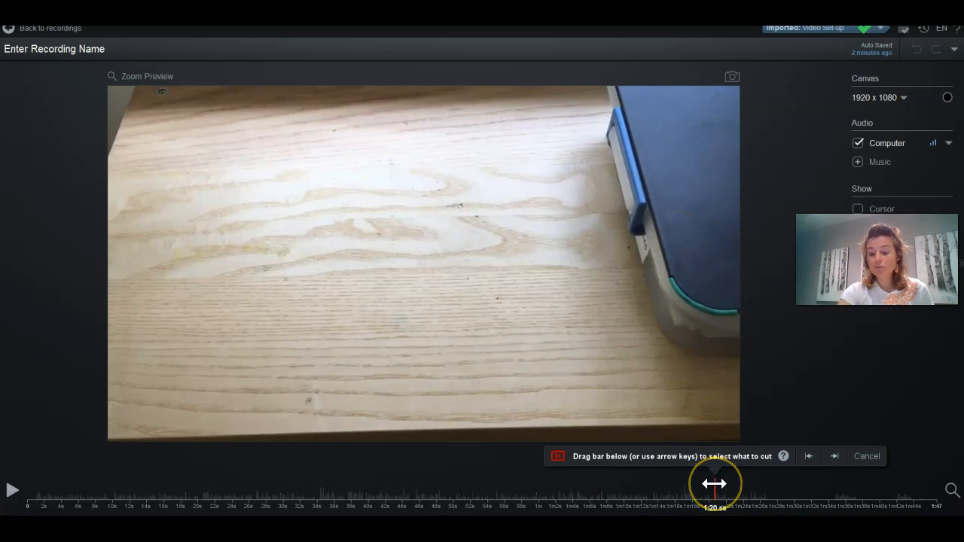
{"action": "left_click", "coordinate": [939, 491]}
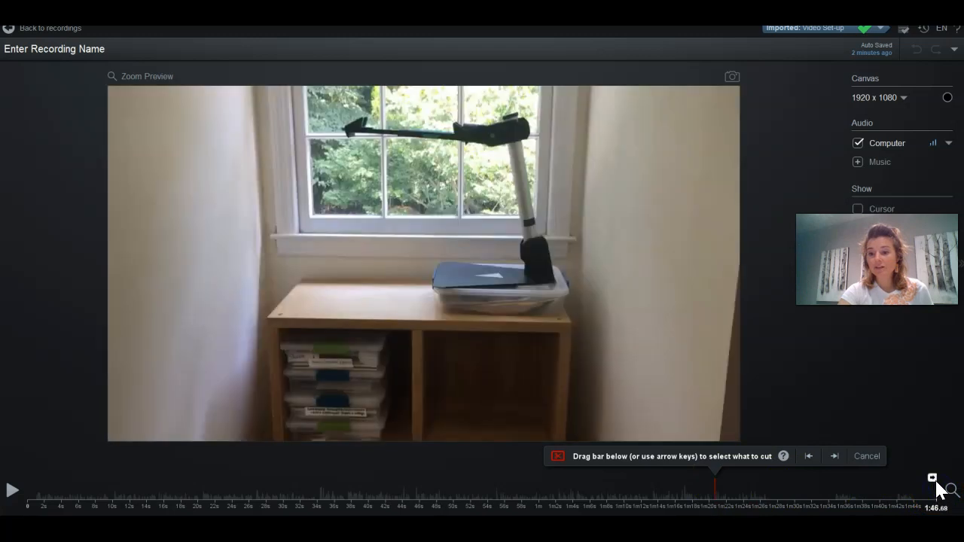
{"action": "left_click", "coordinate": [934, 480]}
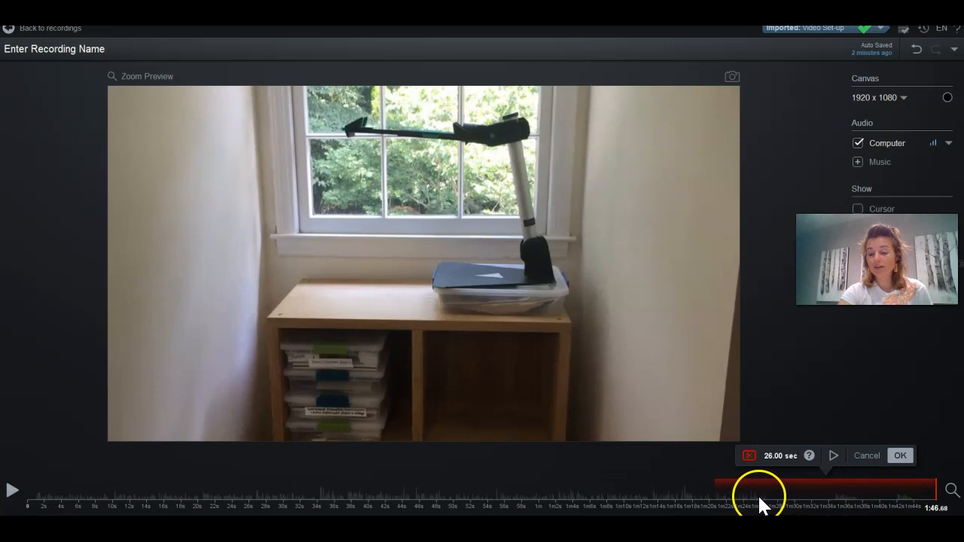
{"action": "left_click", "coordinate": [831, 457]}
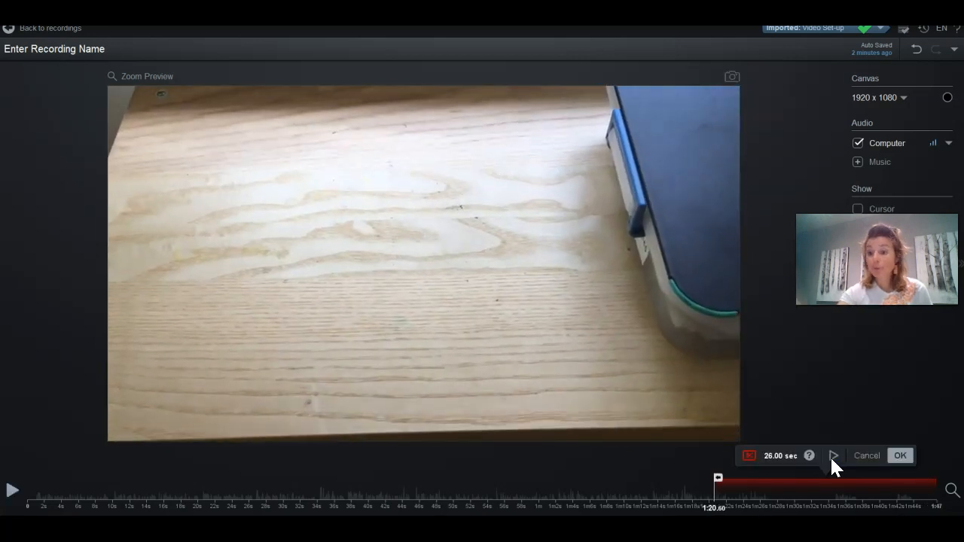
{"action": "left_click", "coordinate": [900, 456]}
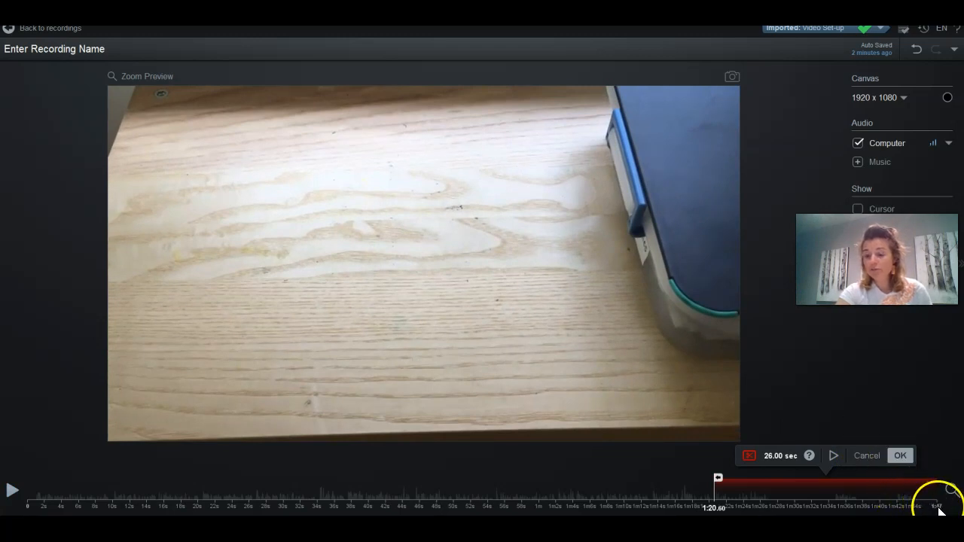
{"action": "left_click", "coordinate": [900, 455]}
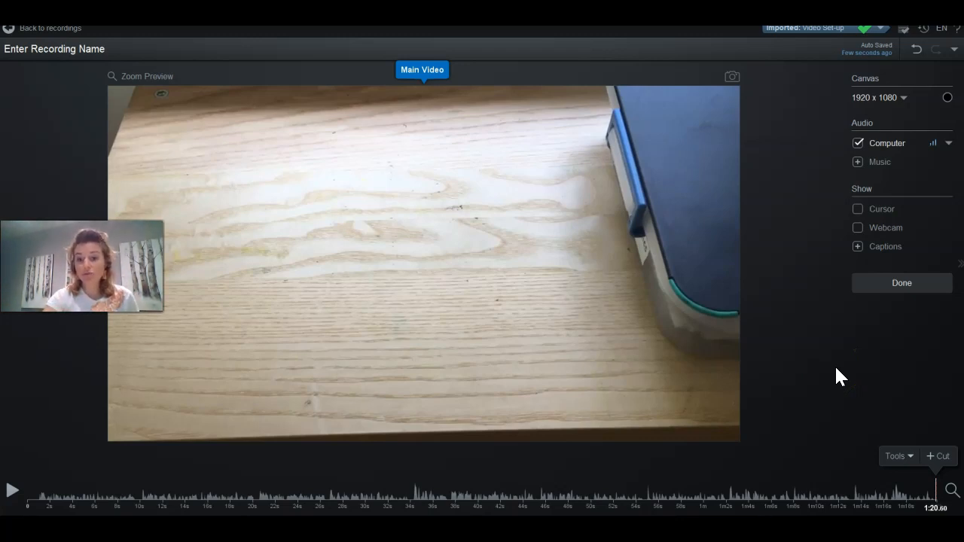
{"action": "left_click", "coordinate": [909, 455]}
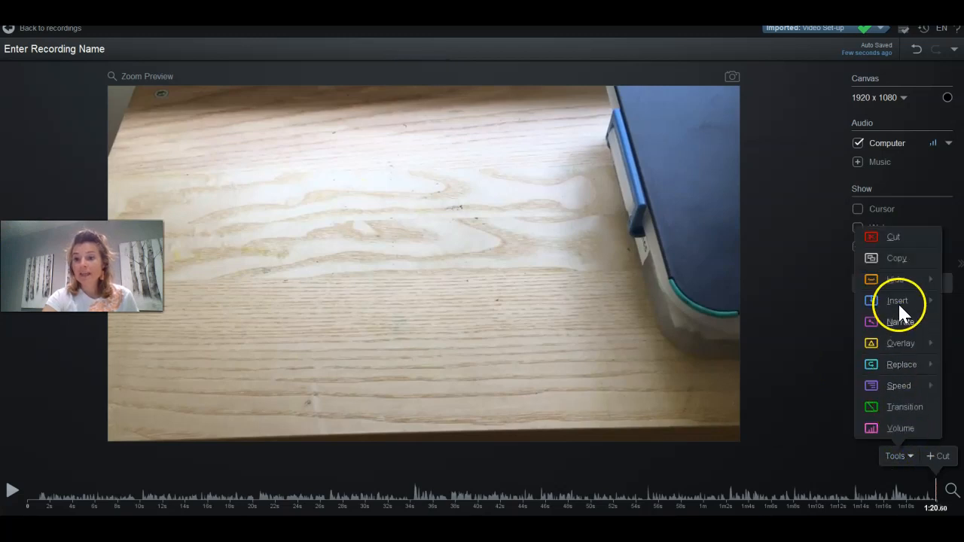
{"action": "mouse_move", "coordinate": [898, 298]}
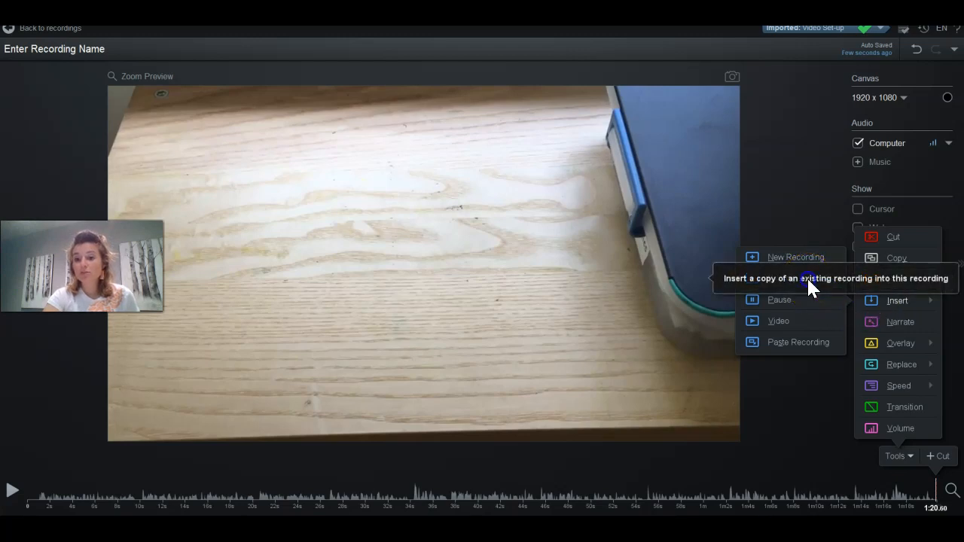
{"action": "left_click", "coordinate": [788, 278]}
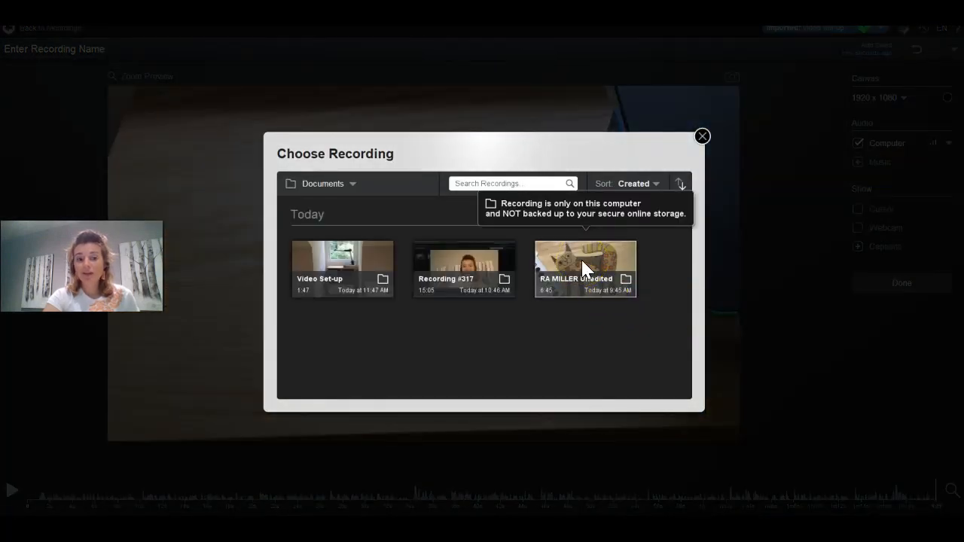
{"action": "left_click", "coordinate": [583, 262]}
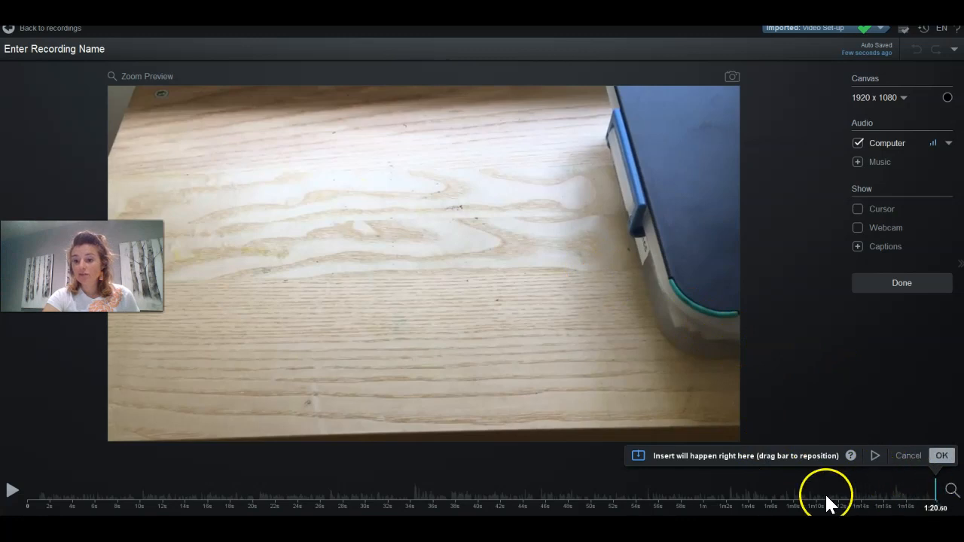
{"action": "left_click", "coordinate": [943, 457]}
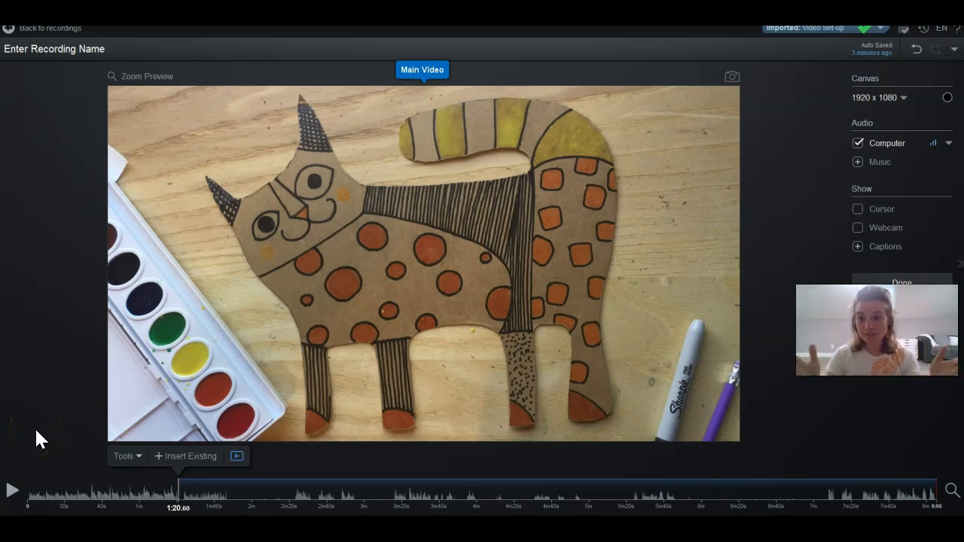
Step: Add a 3-second Scribble transition at 1:20.60, where the inserted recording begins, and preview it
{"action": "left_click", "coordinate": [138, 455]}
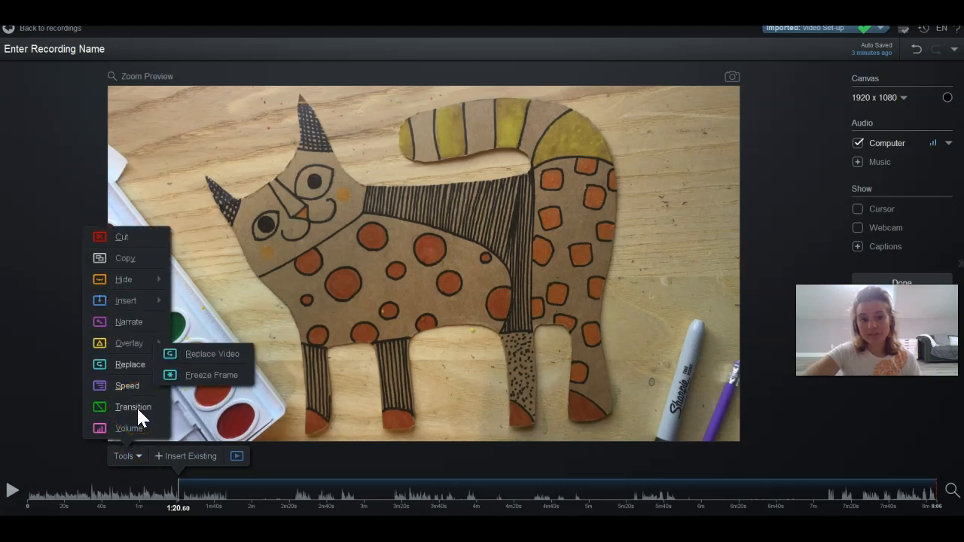
{"action": "left_click", "coordinate": [137, 406]}
{"action": "left_click", "coordinate": [182, 487]}
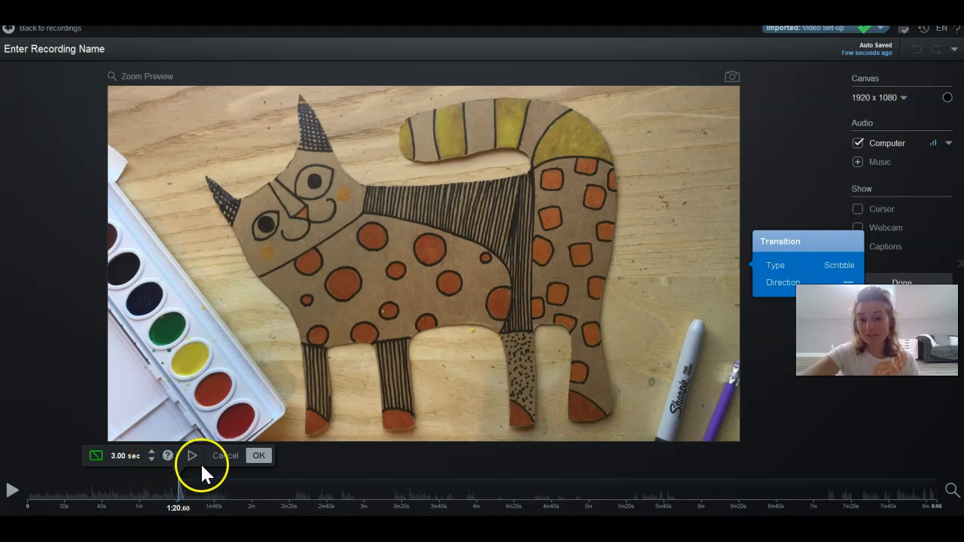
{"action": "left_click", "coordinate": [781, 270]}
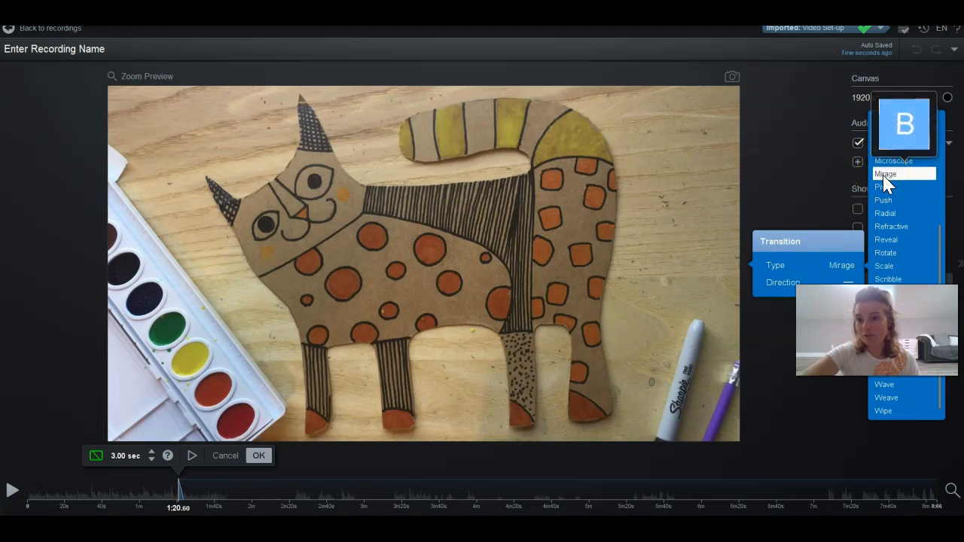
{"action": "left_click", "coordinate": [888, 279]}
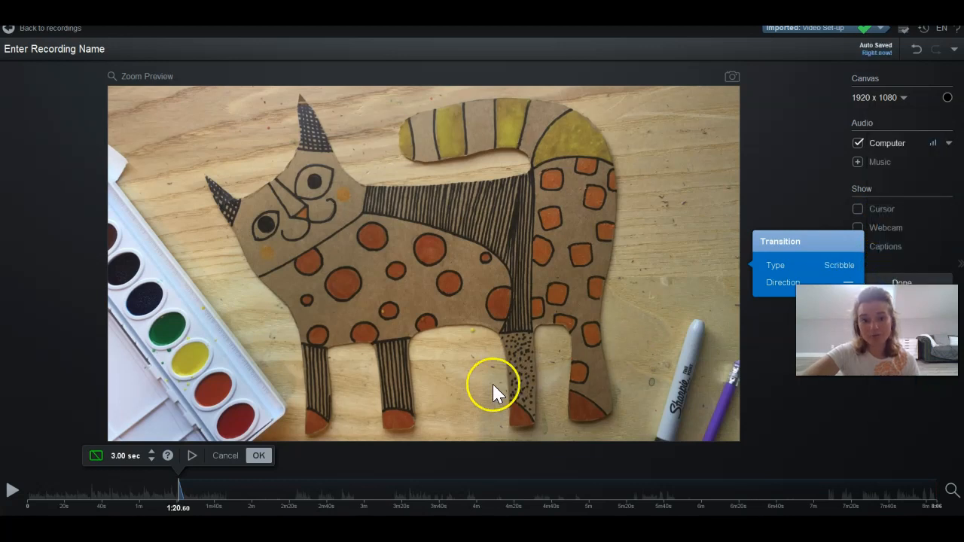
{"action": "left_click", "coordinate": [193, 456]}
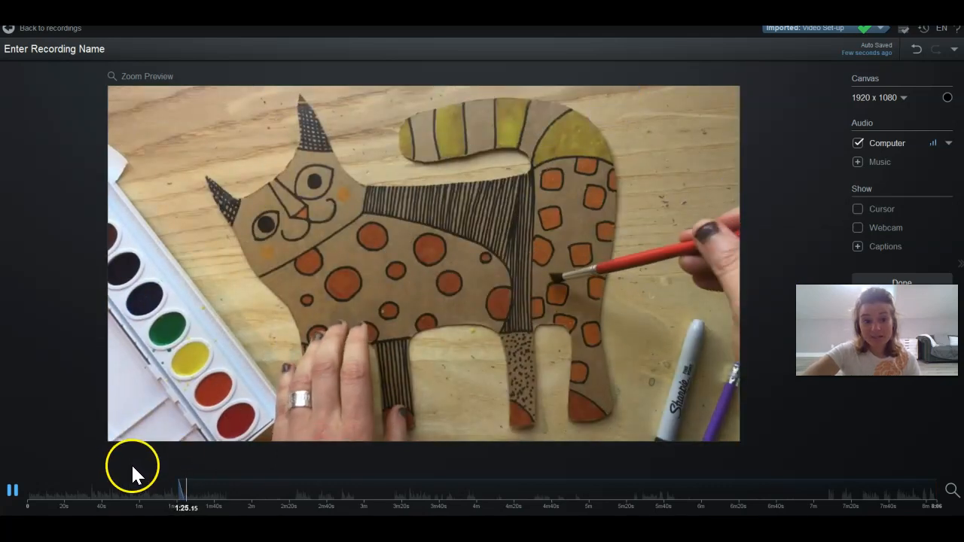
{"action": "left_click", "coordinate": [148, 455]}
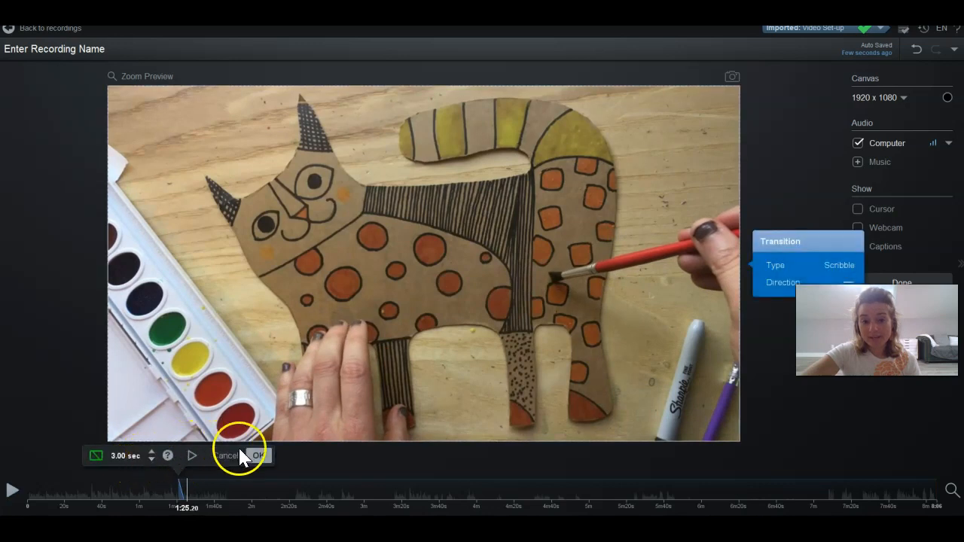
{"action": "left_click", "coordinate": [258, 456]}
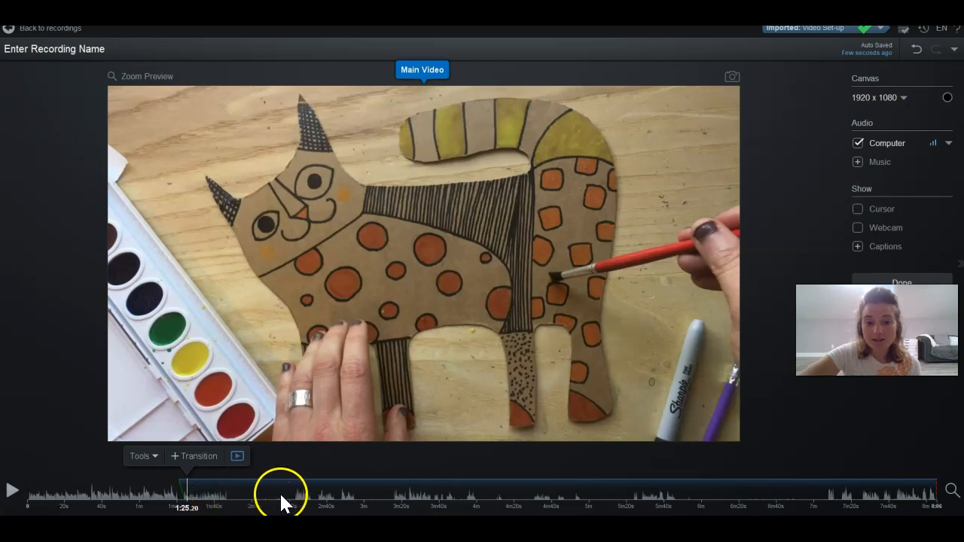
Step: Speed up the quiet painting section from 1:47.44 to 2:22.28 to 10x faster, previewing it before applying
{"action": "left_click", "coordinate": [223, 497]}
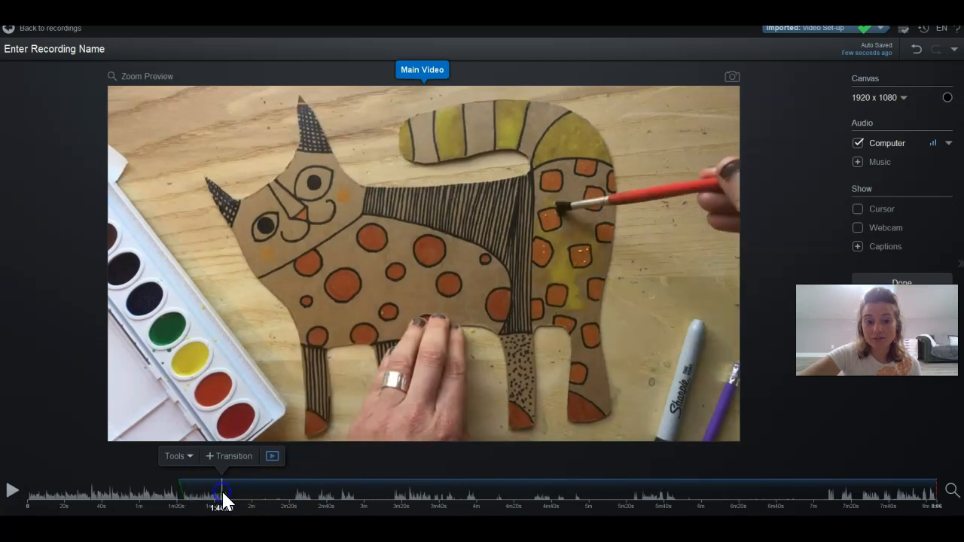
{"action": "left_click", "coordinate": [12, 495]}
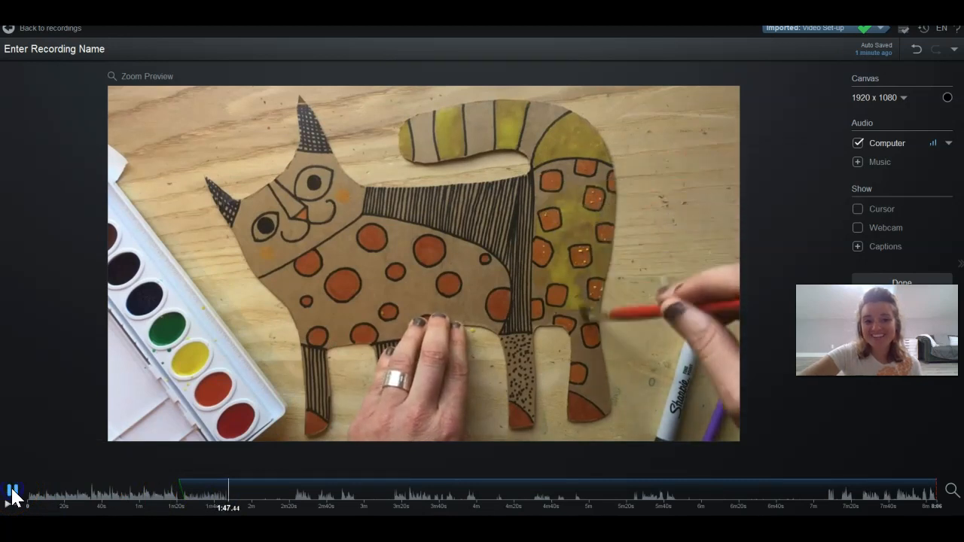
{"action": "left_click", "coordinate": [12, 494]}
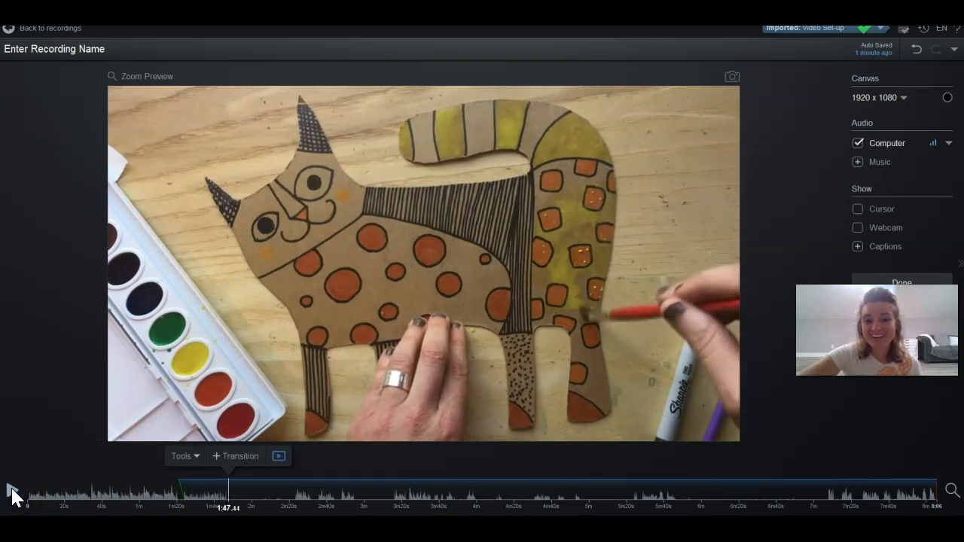
{"action": "left_click", "coordinate": [193, 457]}
{"action": "mouse_move", "coordinate": [188, 390]}
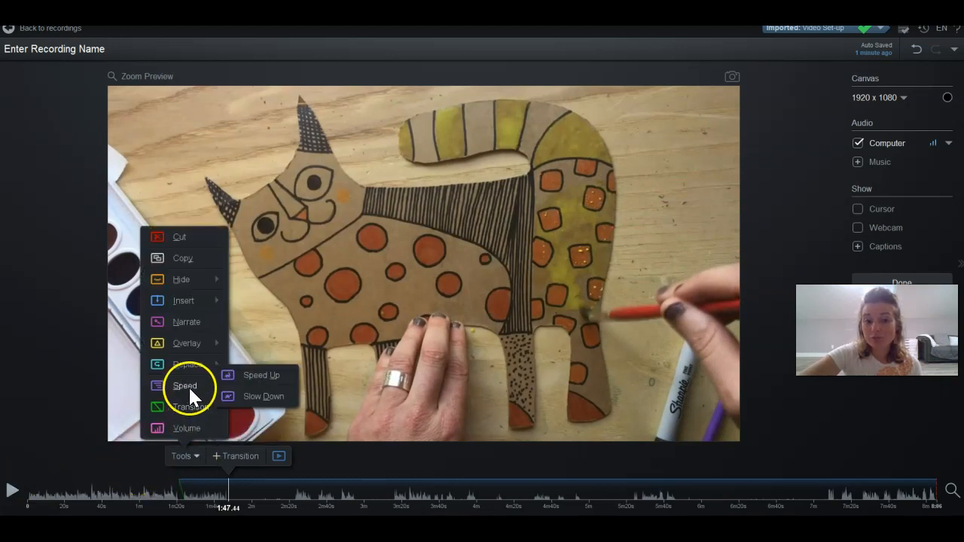
{"action": "left_click", "coordinate": [254, 375]}
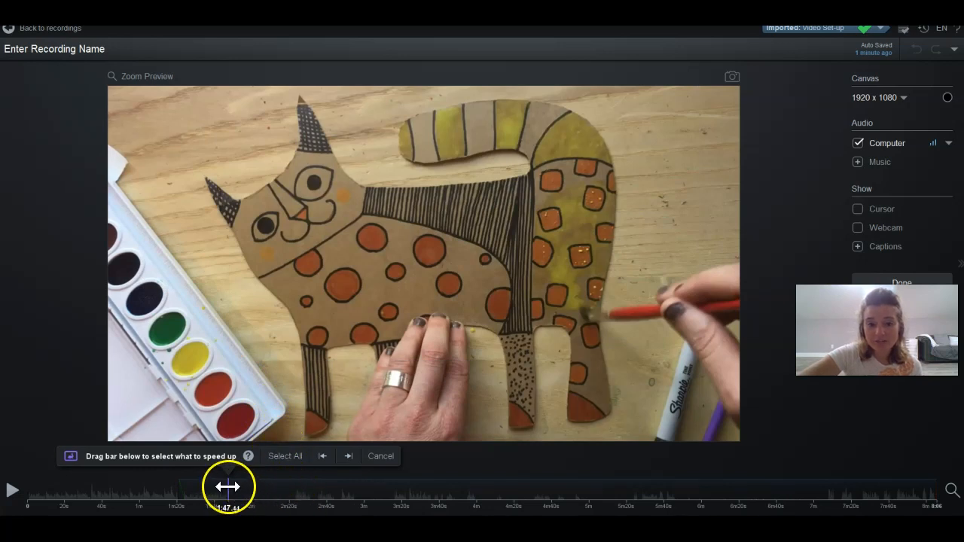
{"action": "mouse_move", "coordinate": [226, 479]}
{"action": "left_mouse_down"}
{"action": "mouse_move", "coordinate": [248, 498]}
{"action": "mouse_move", "coordinate": [297, 497]}
{"action": "left_mouse_up"}
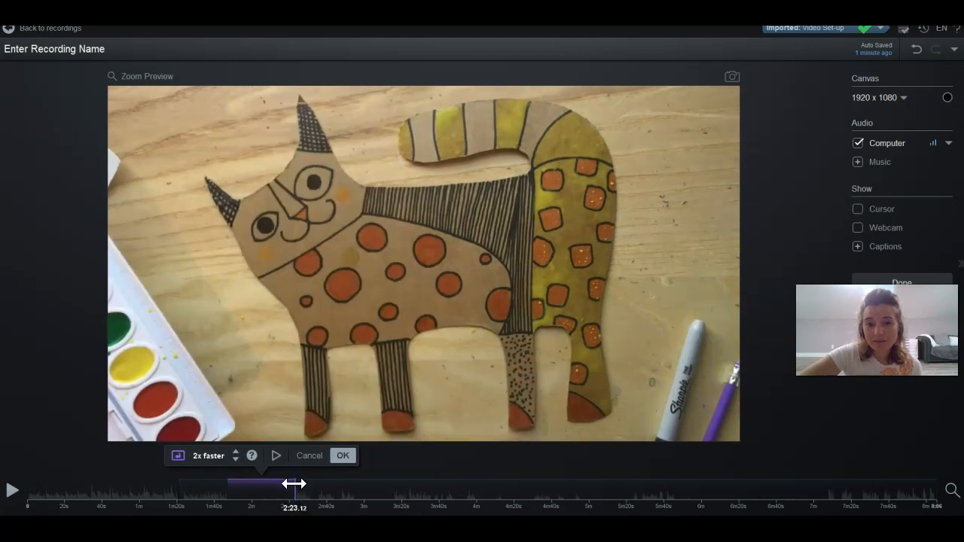
{"action": "left_click_drag", "start_coordinate": [294, 482], "coordinate": [293, 479]}
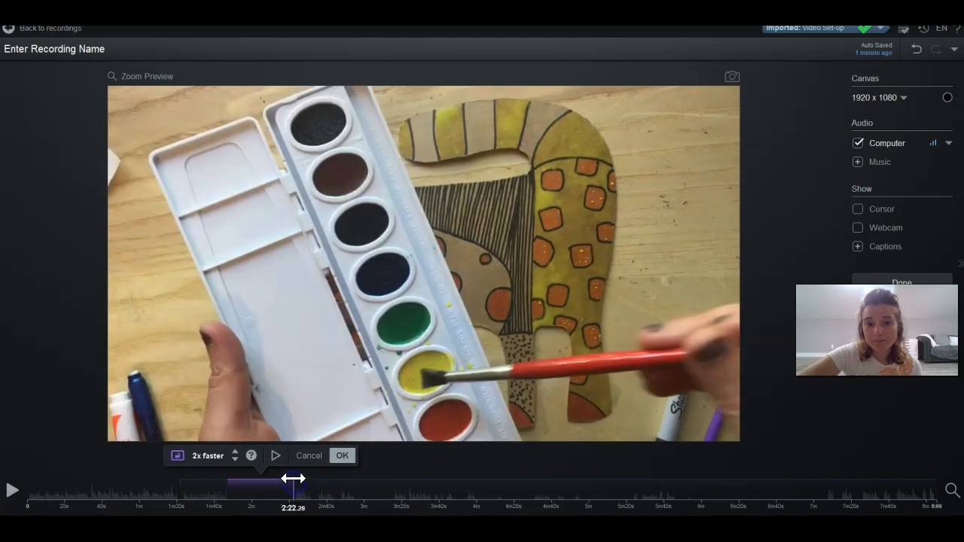
{"action": "left_click", "coordinate": [235, 452]}
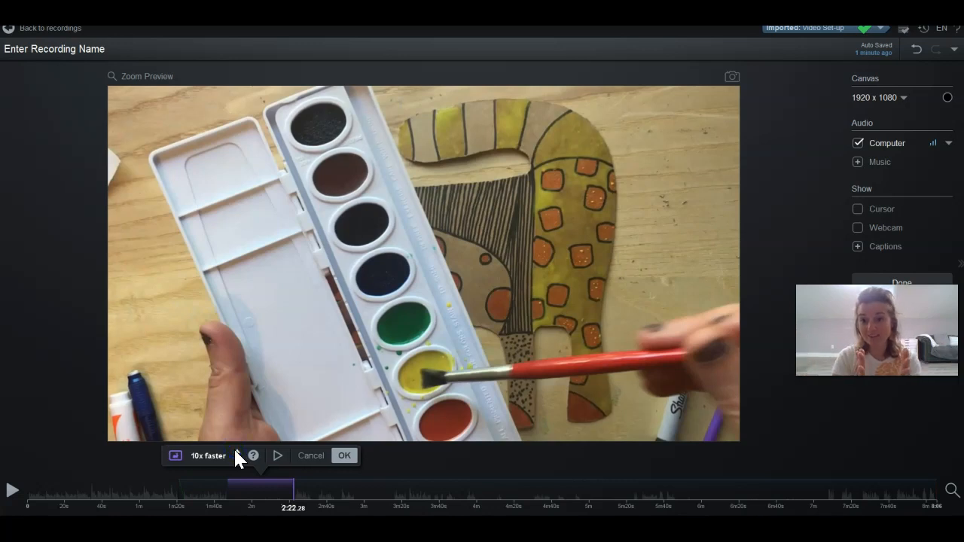
{"action": "left_click", "coordinate": [277, 457]}
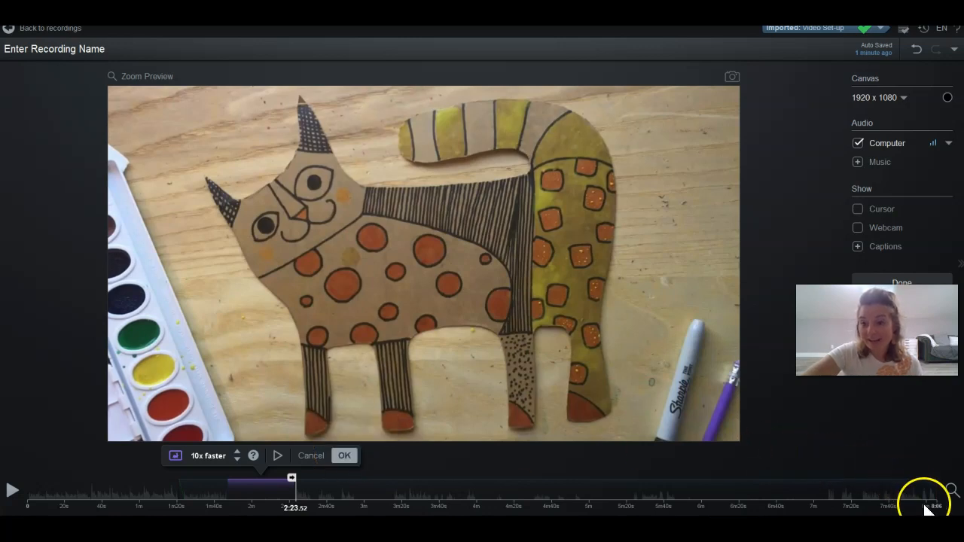
{"action": "left_click", "coordinate": [344, 456]}
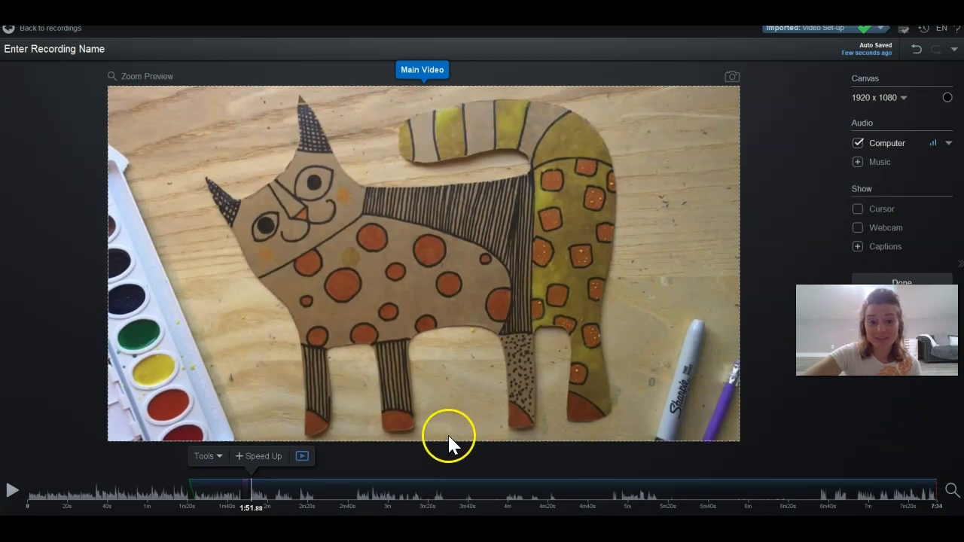
Step: Play from about 1:58 to locate the quiet part, speed up 2:00.28 to 2:03.84 to 10x faster, preview and apply
{"action": "left_click", "coordinate": [264, 493]}
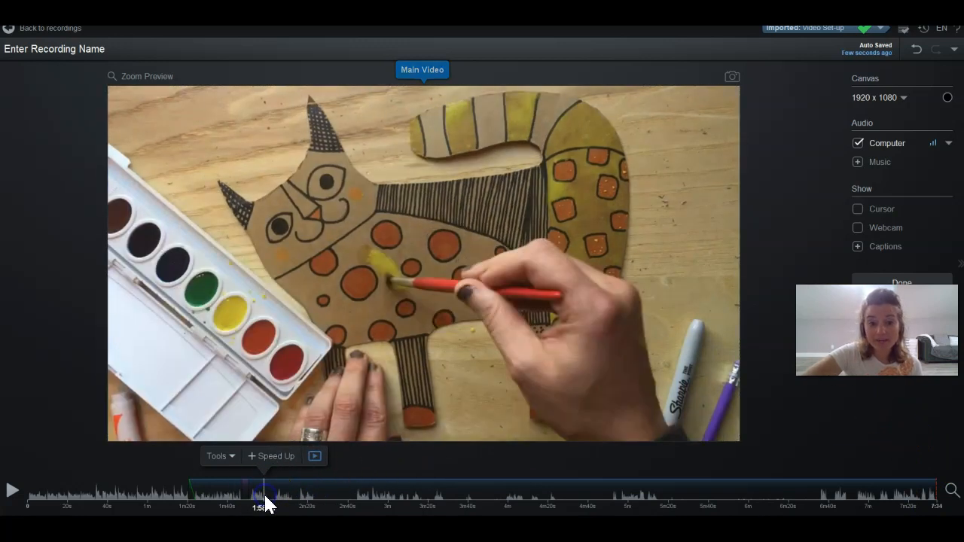
{"action": "left_click", "coordinate": [13, 494]}
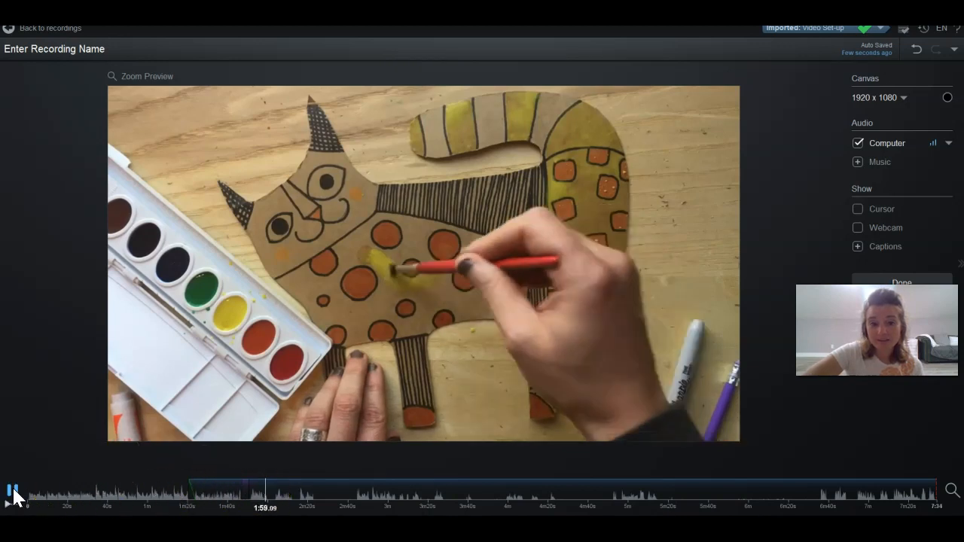
{"action": "left_click", "coordinate": [13, 493]}
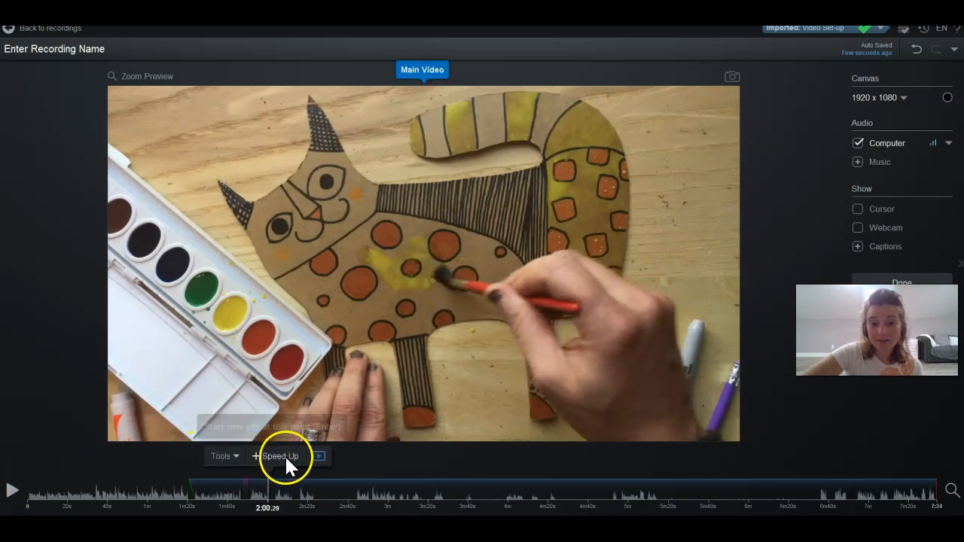
{"action": "left_click", "coordinate": [284, 457]}
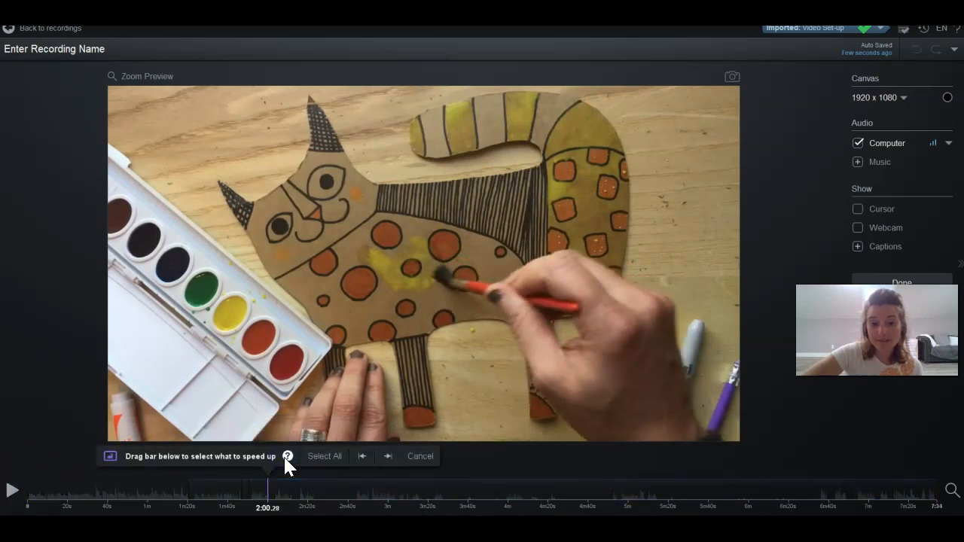
{"action": "left_click", "coordinate": [276, 503]}
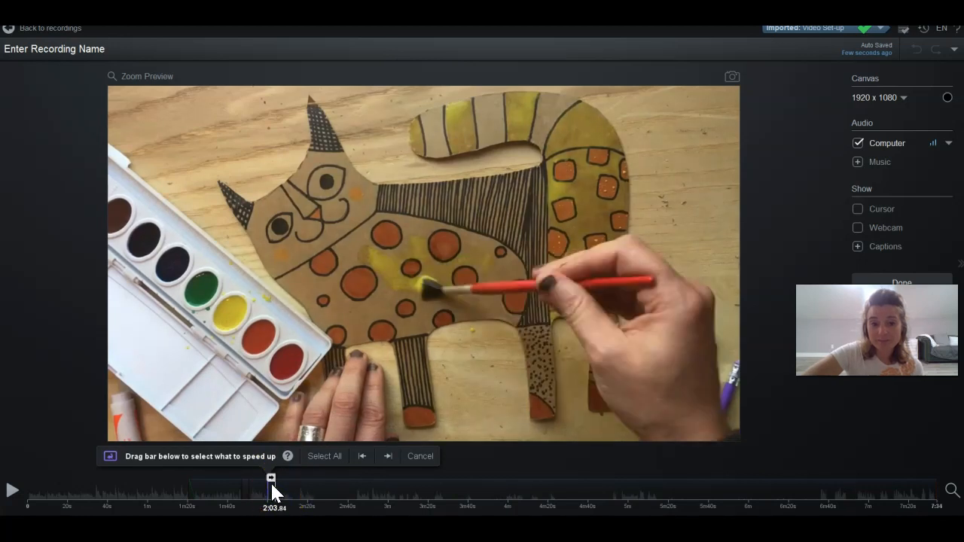
{"action": "left_click", "coordinate": [271, 477]}
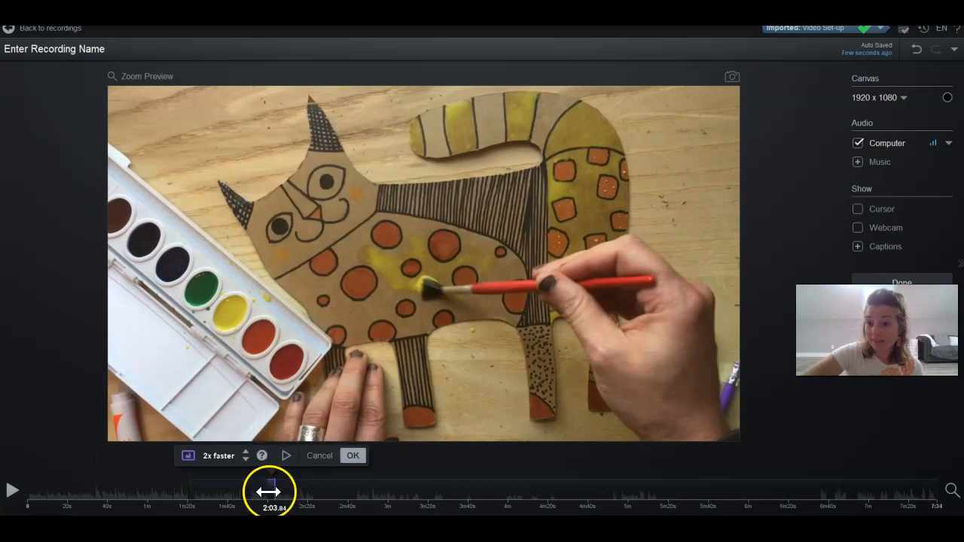
{"action": "left_click", "coordinate": [244, 452]}
{"action": "left_click", "coordinate": [244, 452]}
{"action": "left_click", "coordinate": [244, 452]}
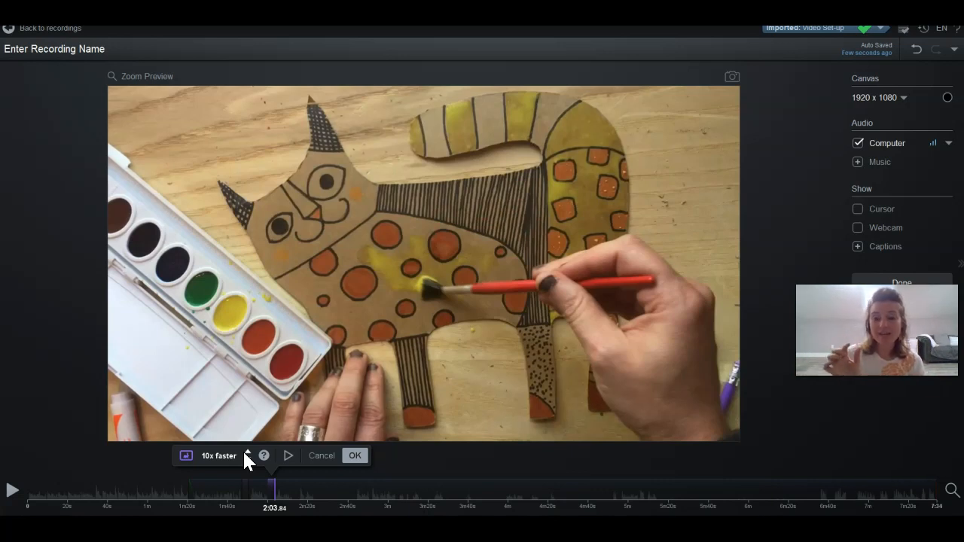
{"action": "left_click", "coordinate": [288, 456]}
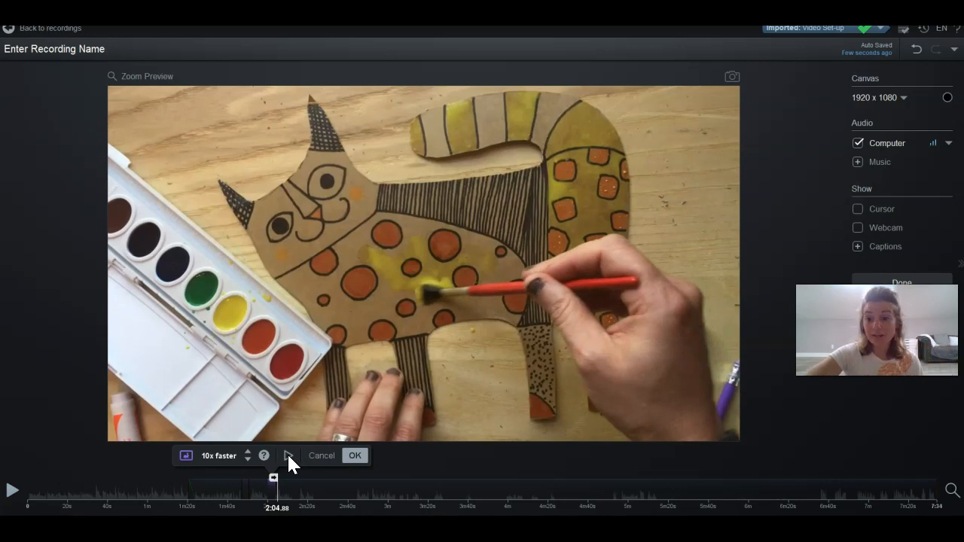
{"action": "left_click", "coordinate": [354, 457]}
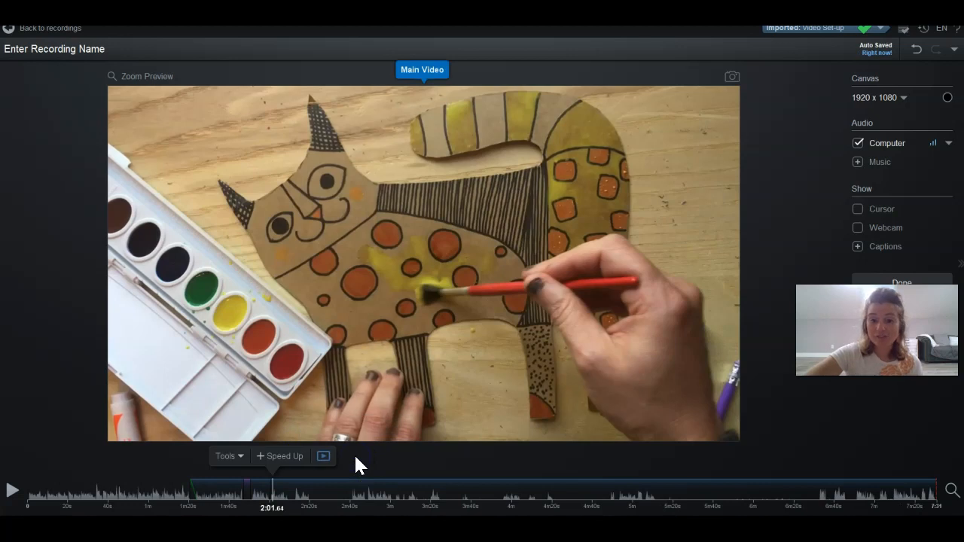
Step: Play on from 2:07.48 and speed up the short quiet painting section that starts at 2:09.40
{"action": "left_click", "coordinate": [285, 496]}
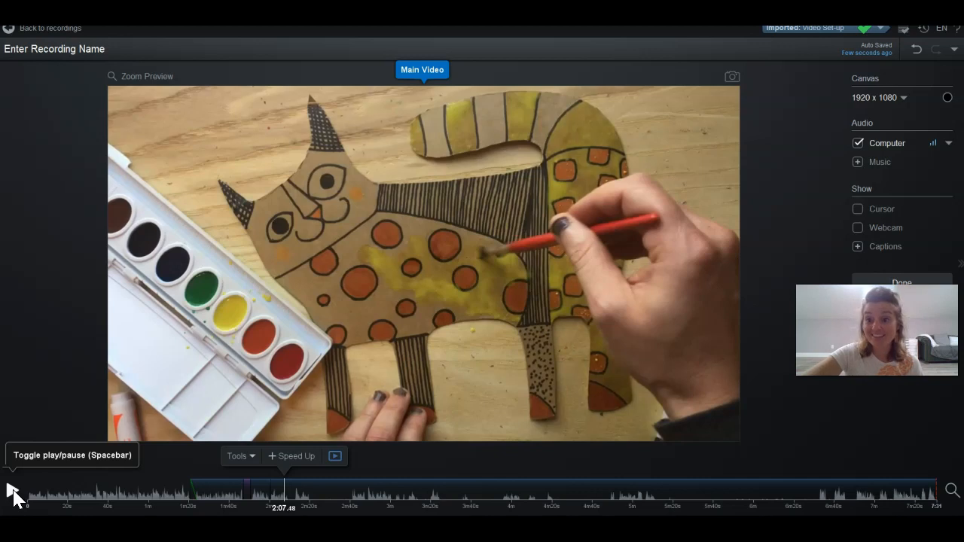
{"action": "left_click", "coordinate": [13, 497]}
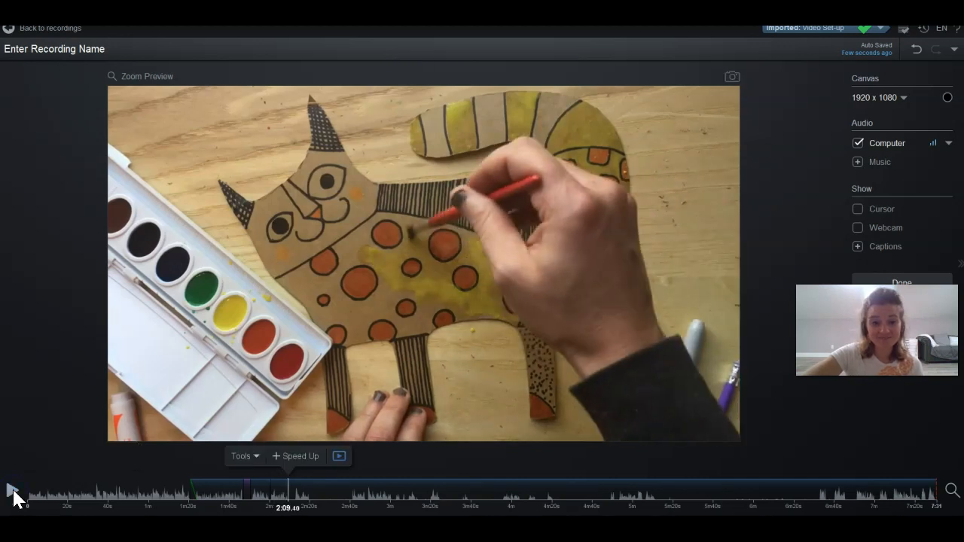
{"action": "left_click", "coordinate": [292, 455]}
{"action": "left_click", "coordinate": [295, 492]}
{"action": "left_click", "coordinate": [373, 456]}
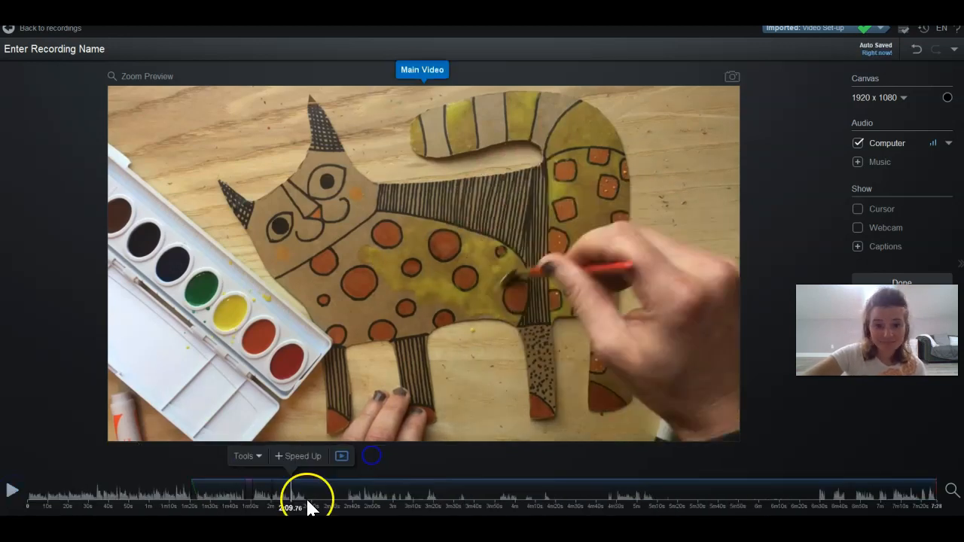
Step: Speed up the following quiet painting section, ending the selection at 2:37.68, and apply it
{"action": "left_click", "coordinate": [315, 457]}
{"action": "left_click", "coordinate": [344, 495]}
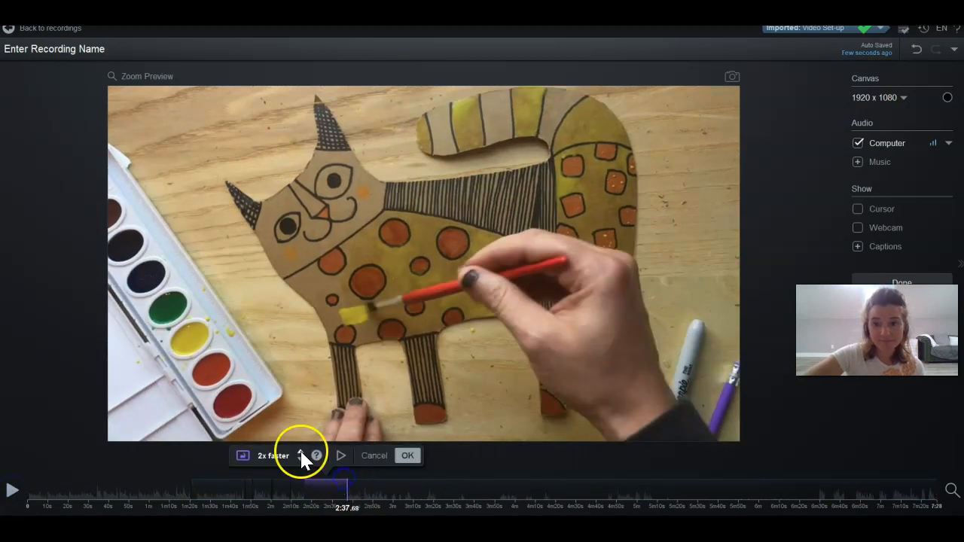
{"action": "left_click", "coordinate": [403, 456]}
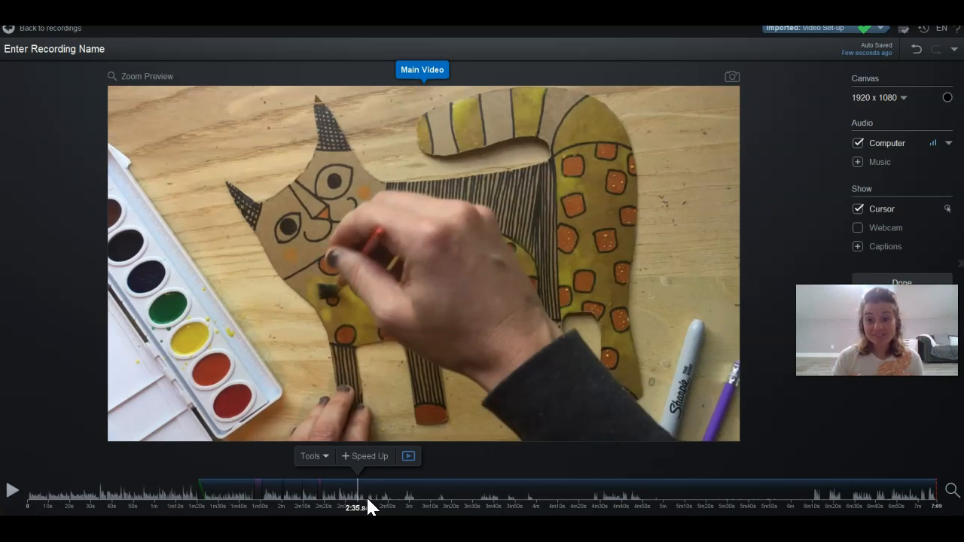
Step: Play the footage after 2:34.88 to find the unwanted part, select 2:34.88 to 2:46.56 for cutting and preview the cut
{"action": "left_click_drag", "start_coordinate": [359, 497], "coordinate": [357, 495]}
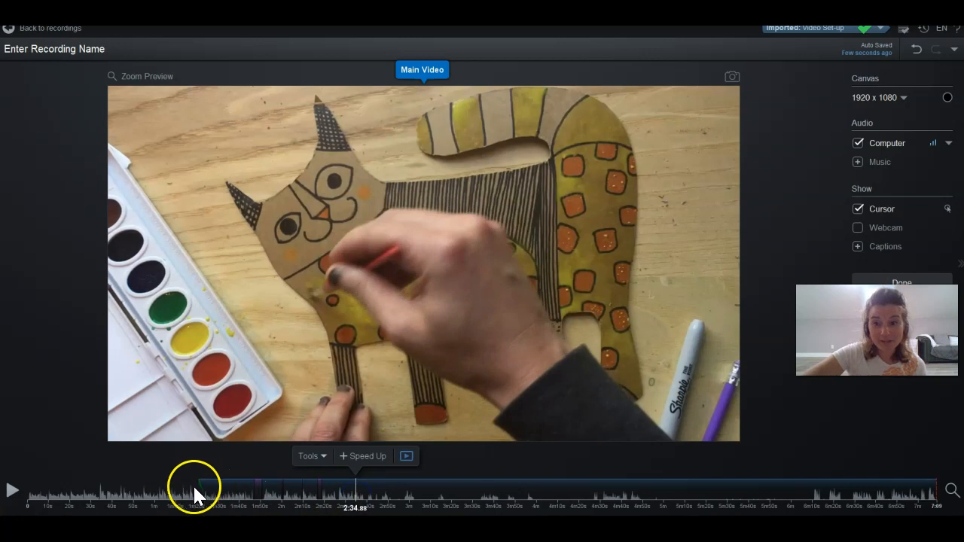
{"action": "left_click", "coordinate": [13, 493]}
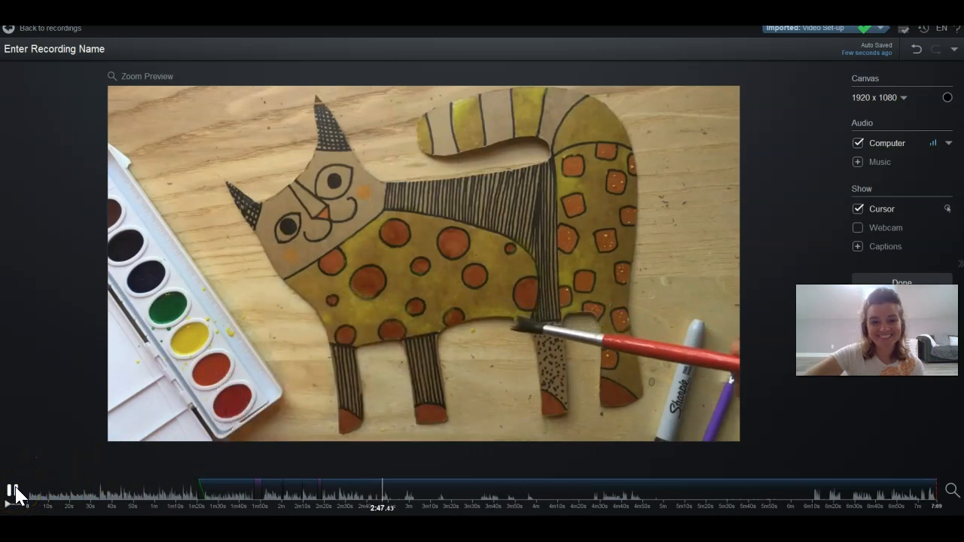
{"action": "left_click", "coordinate": [16, 490]}
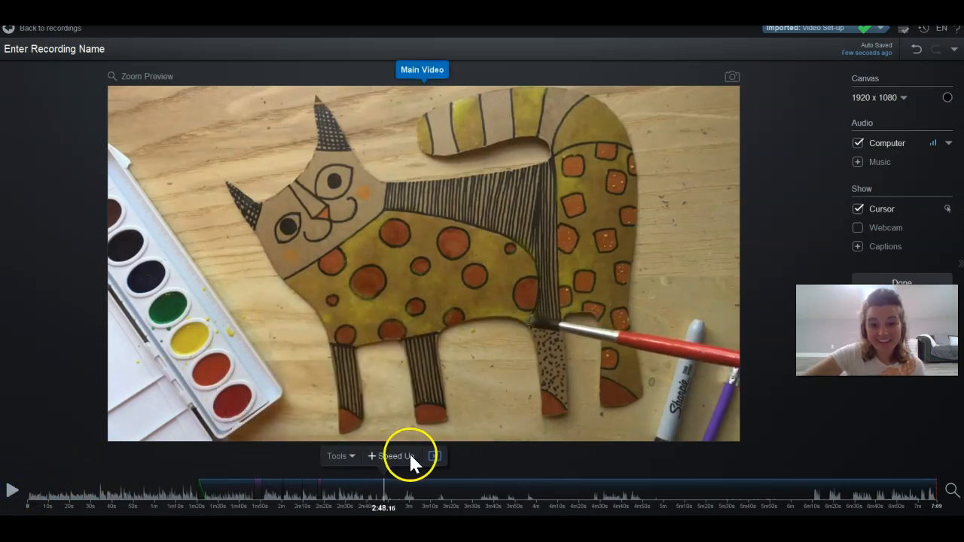
{"action": "left_click", "coordinate": [355, 495]}
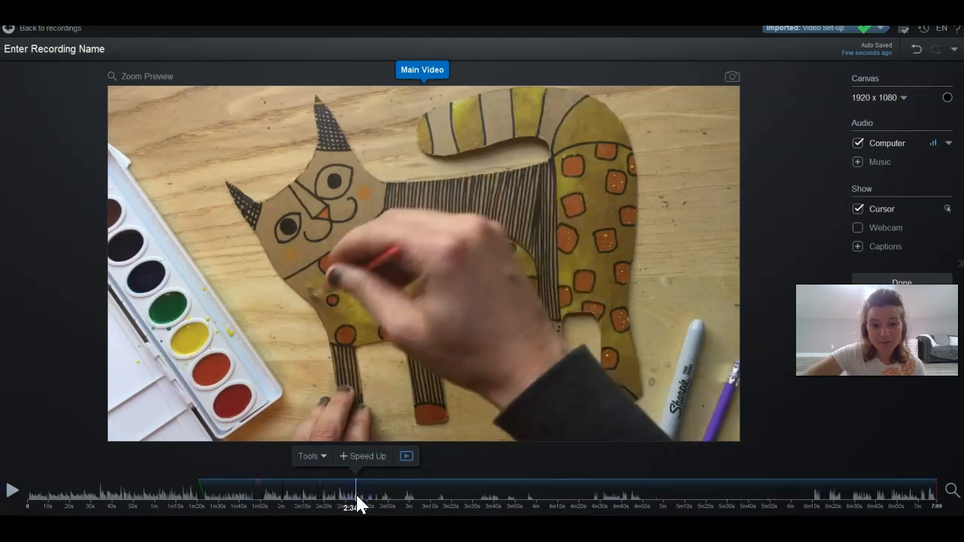
{"action": "left_click", "coordinate": [356, 506]}
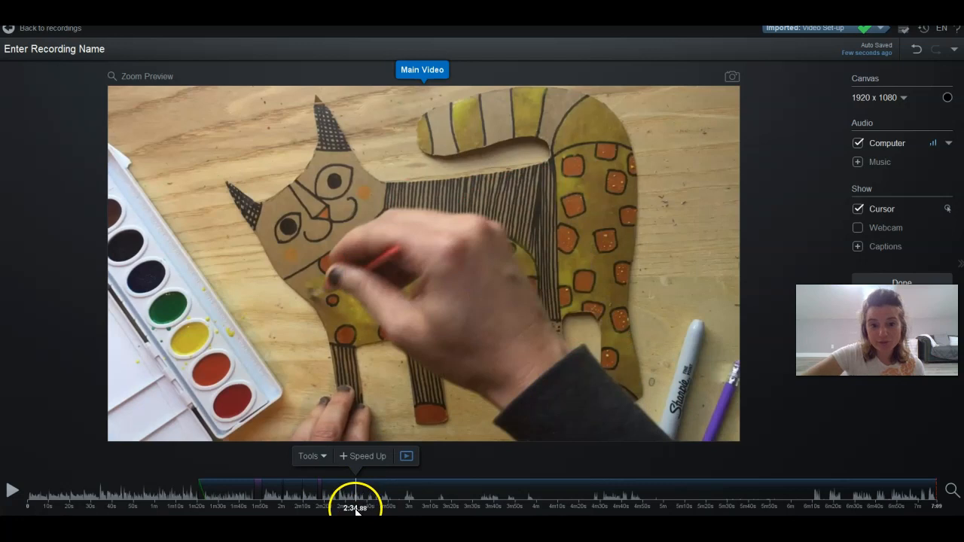
{"action": "left_click", "coordinate": [321, 454]}
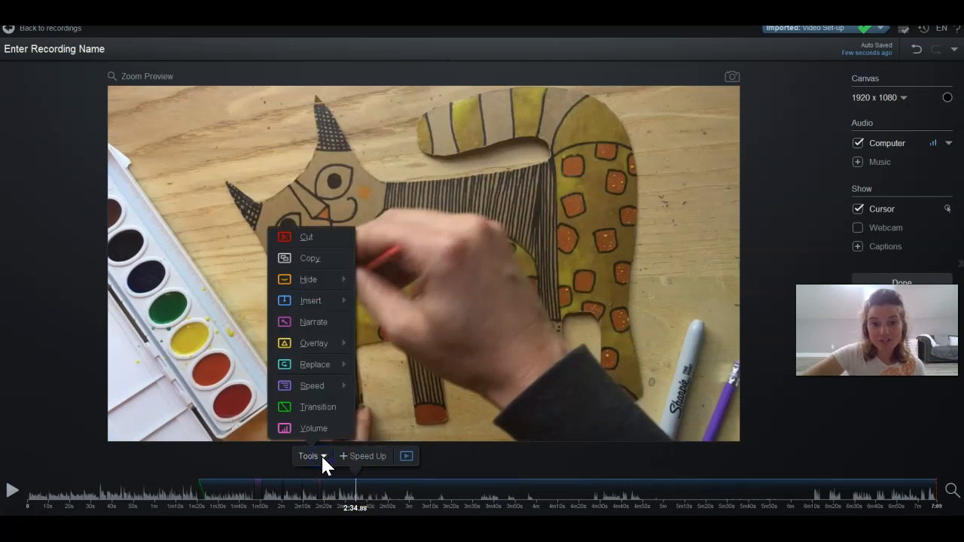
{"action": "left_click", "coordinate": [305, 238]}
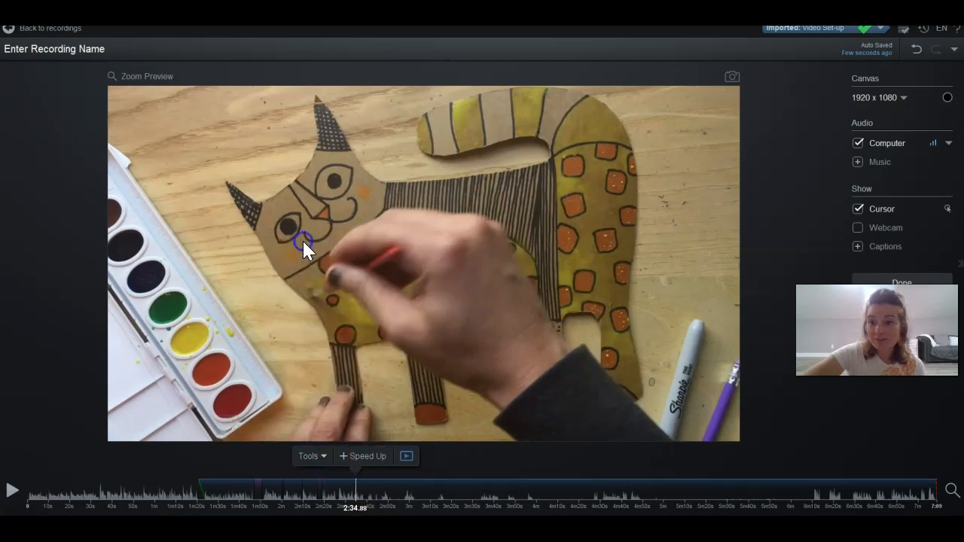
{"action": "left_click", "coordinate": [383, 500]}
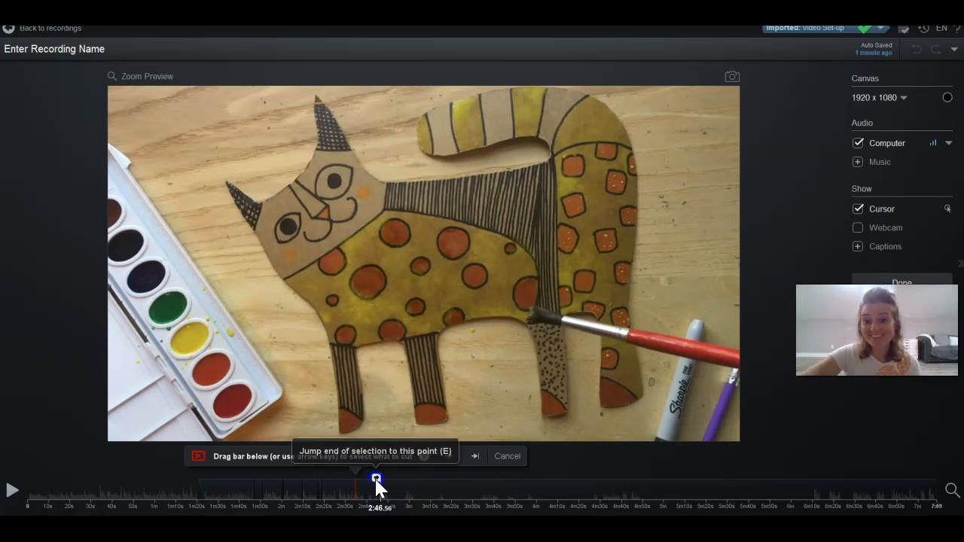
{"action": "left_click", "coordinate": [376, 479]}
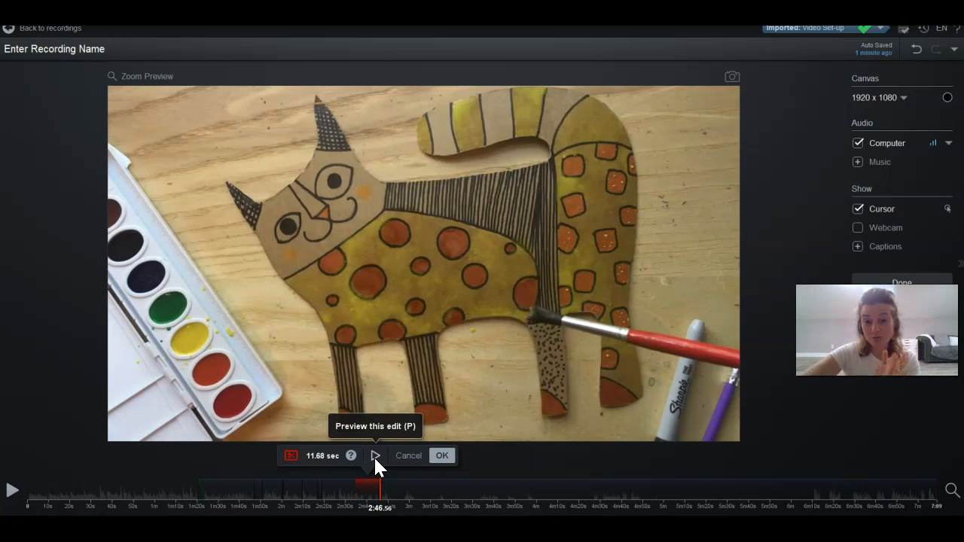
{"action": "left_click", "coordinate": [374, 455]}
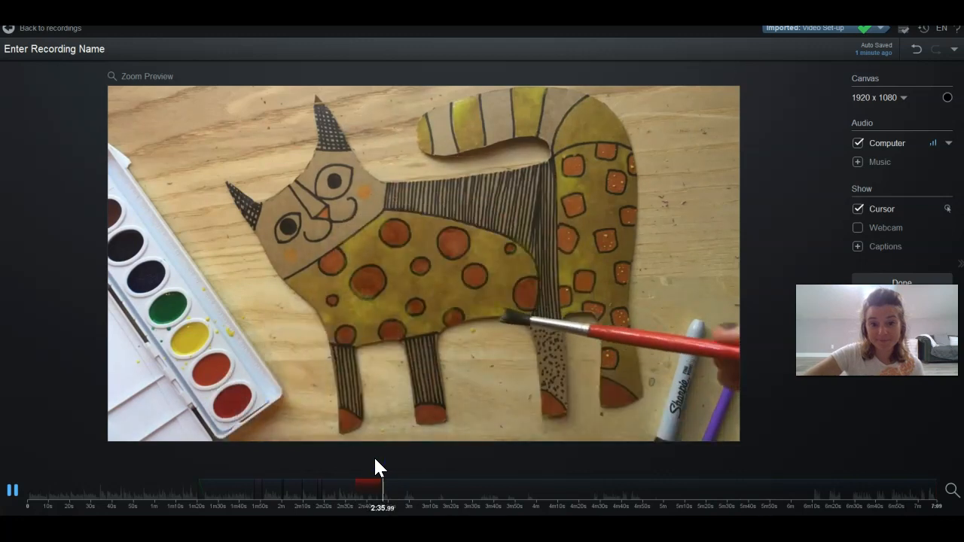
Step: Shorten the cut selection to 10.76 seconds by moving its start, preview it again and apply the cut
{"action": "left_click", "coordinate": [358, 485]}
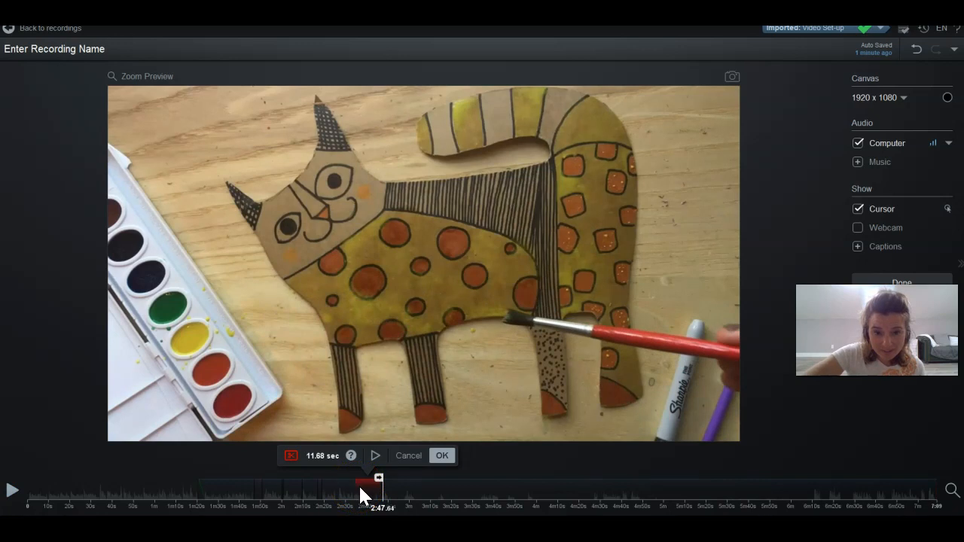
{"action": "left_click_drag", "start_coordinate": [358, 484], "coordinate": [359, 484]}
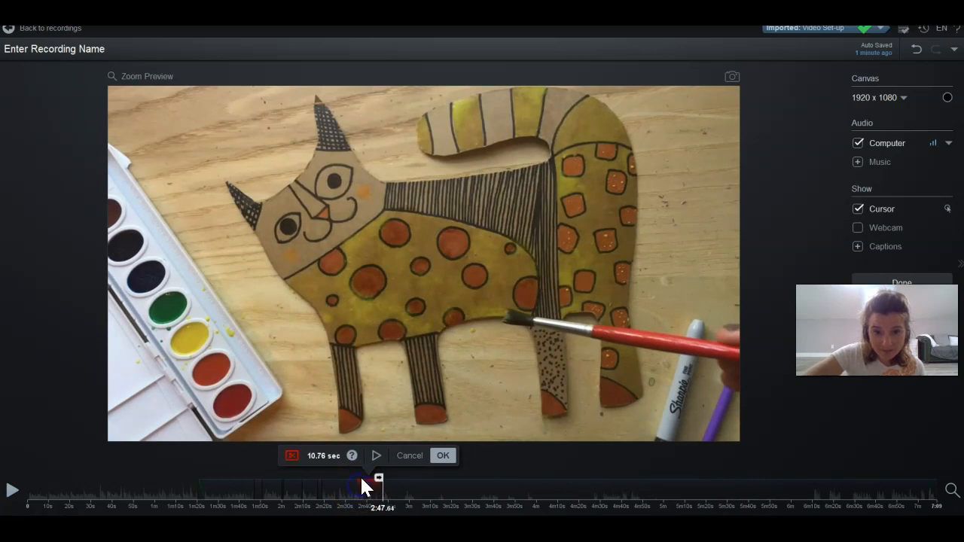
{"action": "left_click", "coordinate": [375, 459]}
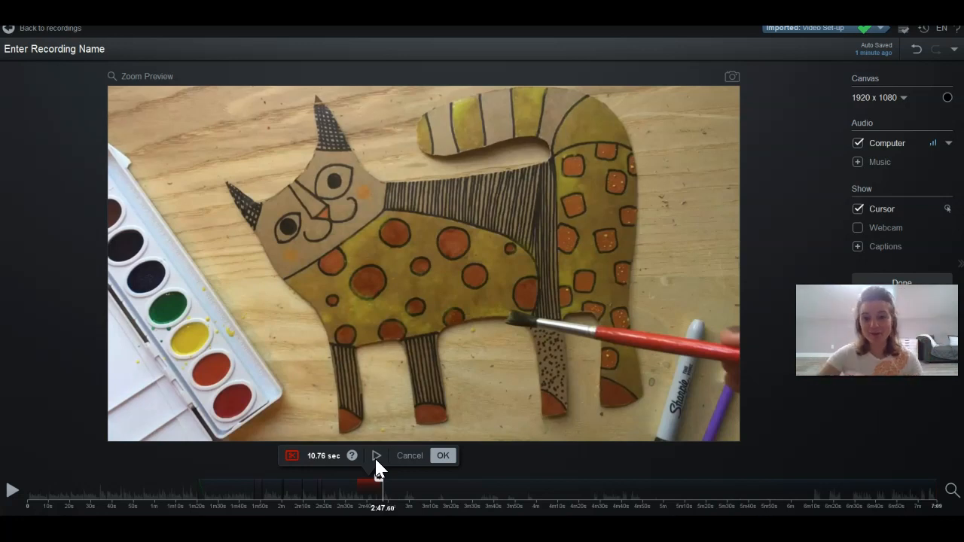
{"action": "left_click", "coordinate": [442, 456]}
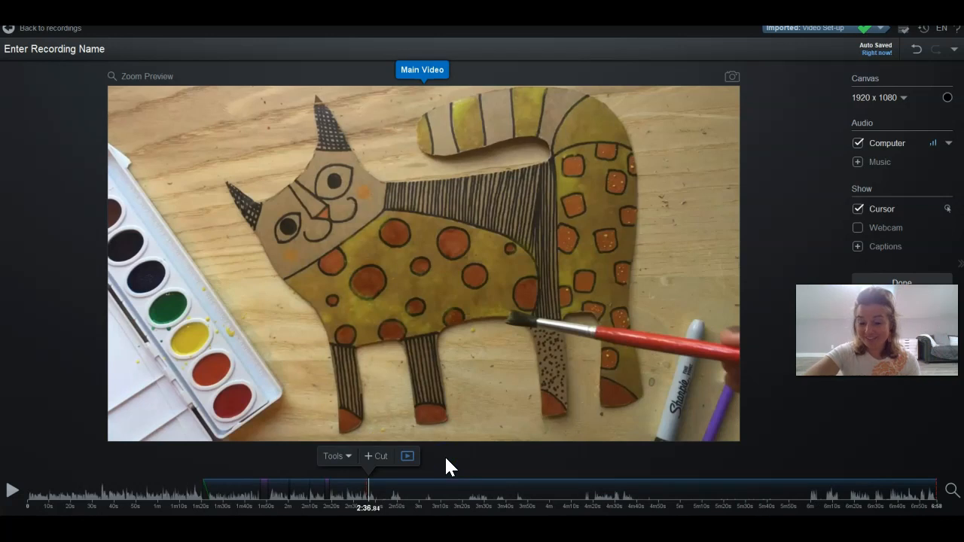
Step: Play past the new cut and speed up the quiet painting section from about 2:39 to about 2:47
{"action": "left_click", "coordinate": [12, 493]}
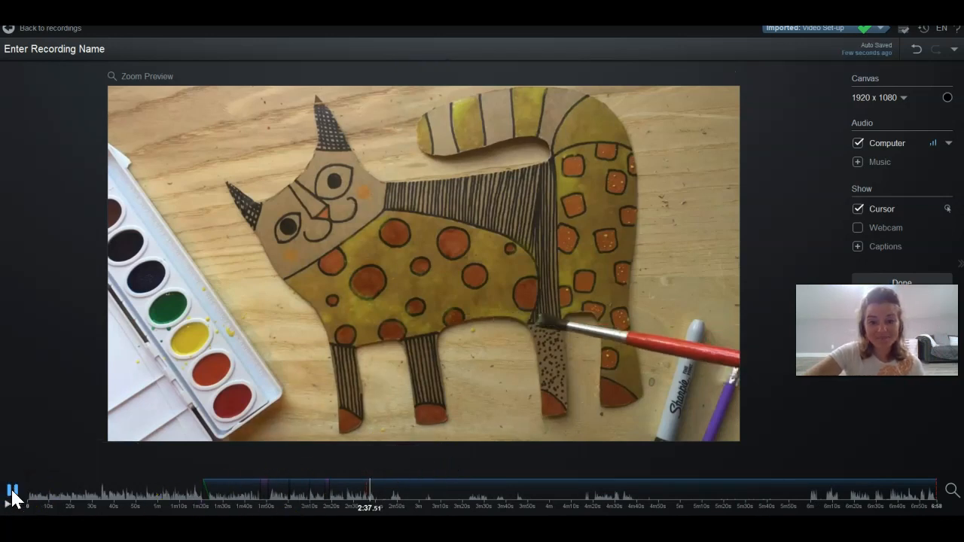
{"action": "left_click", "coordinate": [342, 456]}
{"action": "mouse_move", "coordinate": [350, 386]}
{"action": "left_click", "coordinate": [402, 374]}
{"action": "left_click_drag", "start_coordinate": [374, 497], "coordinate": [391, 493]}
{"action": "left_click", "coordinate": [356, 452]}
{"action": "left_click", "coordinate": [356, 452]}
{"action": "left_click", "coordinate": [356, 452]}
{"action": "left_click", "coordinate": [356, 452]}
{"action": "left_click", "coordinate": [462, 456]}
Step: Speed up the quiet painting section from 2:43.84 to about 3:16 and apply it
{"action": "left_click", "coordinate": [391, 498]}
{"action": "left_click", "coordinate": [402, 455]}
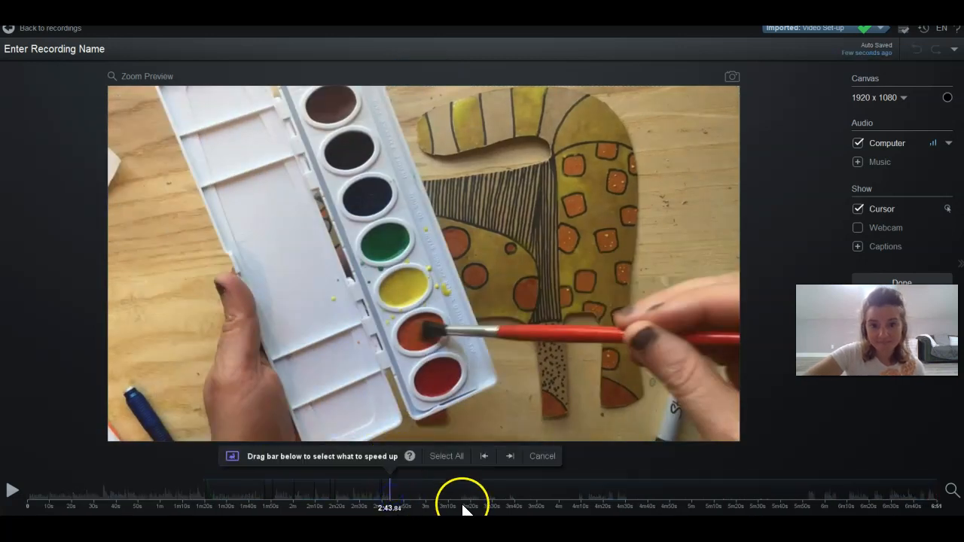
{"action": "left_click", "coordinate": [460, 501]}
{"action": "left_click", "coordinate": [504, 456]}
Step: Speed up the next quiet painting section, starting just before the 3-minute mark, raising the speed before applying it
{"action": "left_click", "coordinate": [446, 499]}
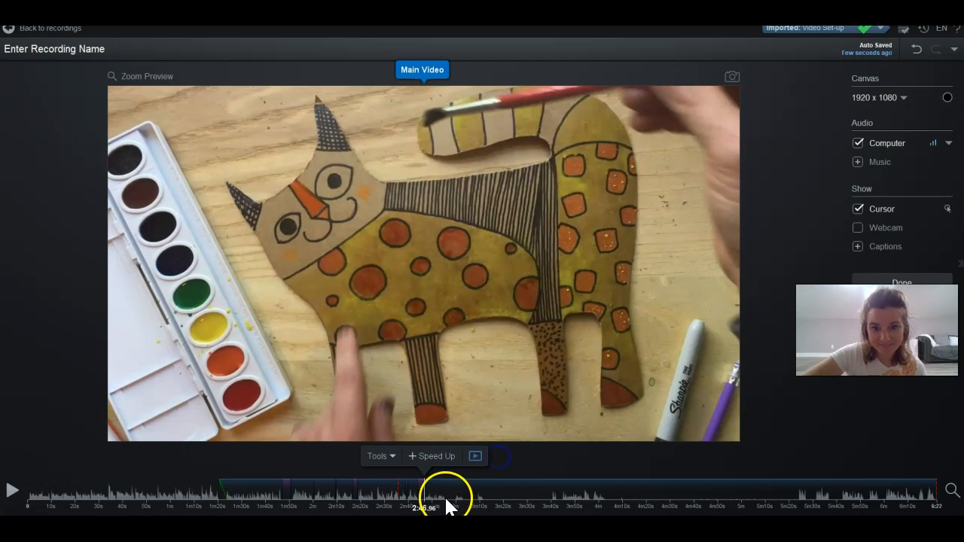
{"action": "left_click", "coordinate": [443, 457]}
{"action": "left_click", "coordinate": [560, 494]}
{"action": "left_click", "coordinate": [478, 450]}
{"action": "left_click", "coordinate": [478, 450]}
{"action": "left_click", "coordinate": [478, 450]}
{"action": "left_click", "coordinate": [478, 450]}
{"action": "left_click", "coordinate": [585, 456]}
Step: Speed up the long quiet painting section from about 3:19 to about 4:40
{"action": "left_click", "coordinate": [562, 499]}
{"action": "left_click", "coordinate": [556, 458]}
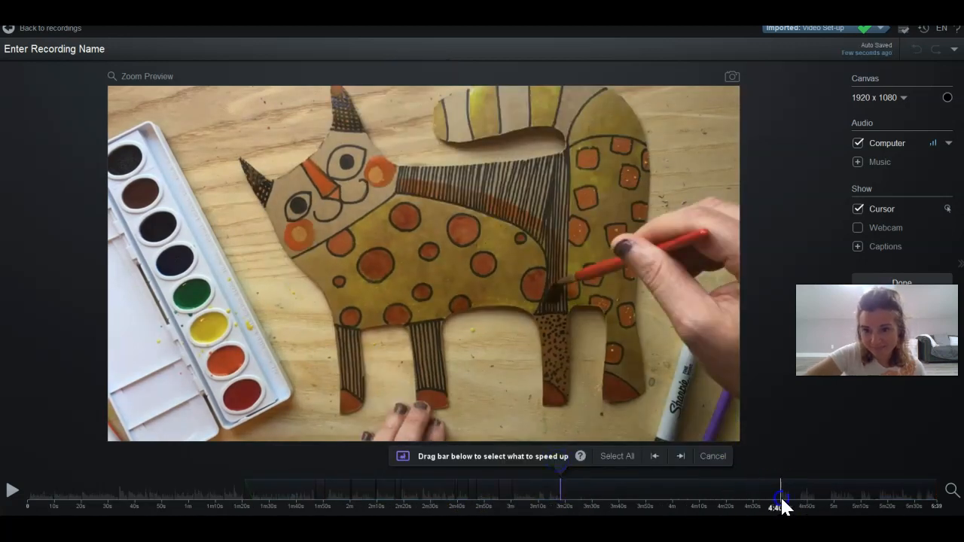
{"action": "left_click", "coordinate": [780, 499]}
{"action": "left_click", "coordinate": [752, 456]}
Step: Speed up the short section starting at 3:29.64, raising the speed before applying it
{"action": "left_click", "coordinate": [742, 492]}
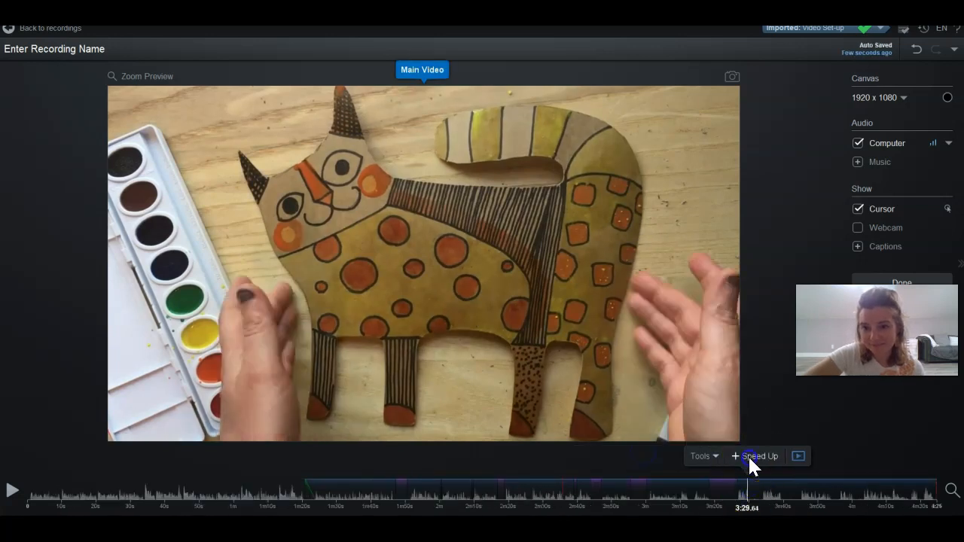
{"action": "left_click", "coordinate": [747, 456]}
{"action": "left_click", "coordinate": [761, 480]}
{"action": "left_click", "coordinate": [732, 452]}
{"action": "left_click", "coordinate": [732, 452]}
{"action": "left_click", "coordinate": [838, 457]}
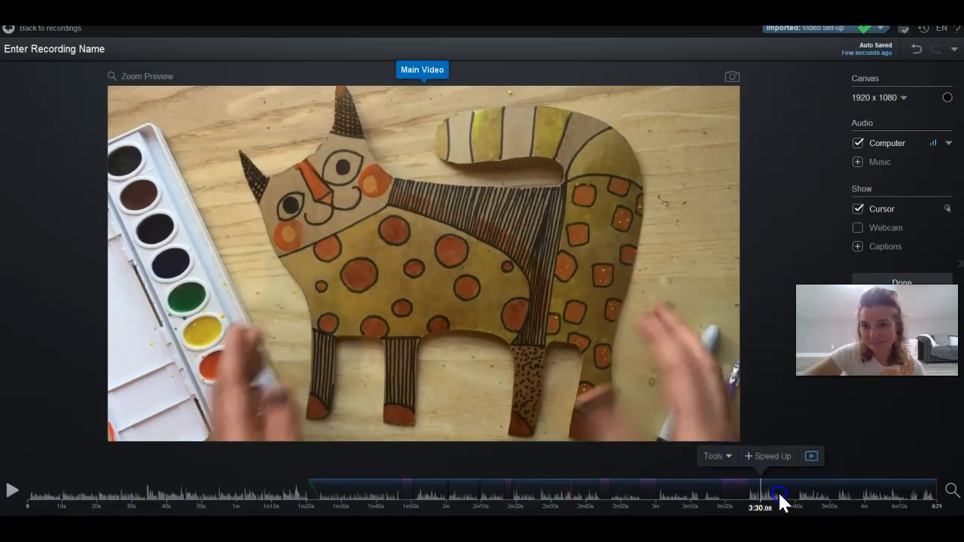
Step: Speed up the quiet section from about 3:35 to 3:41.44 to 10x faster and apply it
{"action": "left_click", "coordinate": [779, 494]}
{"action": "left_click", "coordinate": [778, 457]}
{"action": "left_click", "coordinate": [800, 492]}
{"action": "left_click", "coordinate": [768, 455]}
{"action": "left_click", "coordinate": [768, 454]}
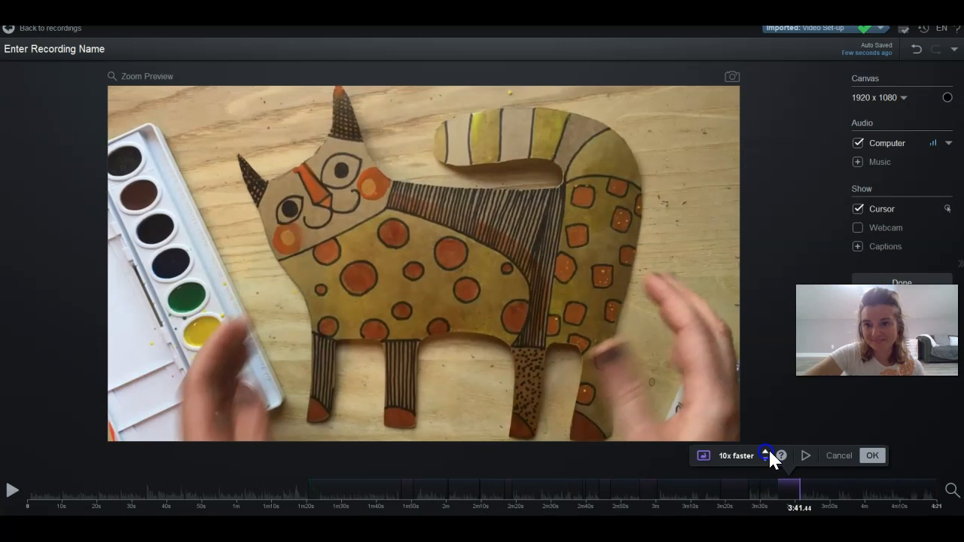
{"action": "left_click", "coordinate": [868, 454]}
Step: Play the edited video from about 3:19 to check the sped-up footage, stopping after a moment
{"action": "left_click", "coordinate": [735, 492]}
{"action": "left_click", "coordinate": [12, 491]}
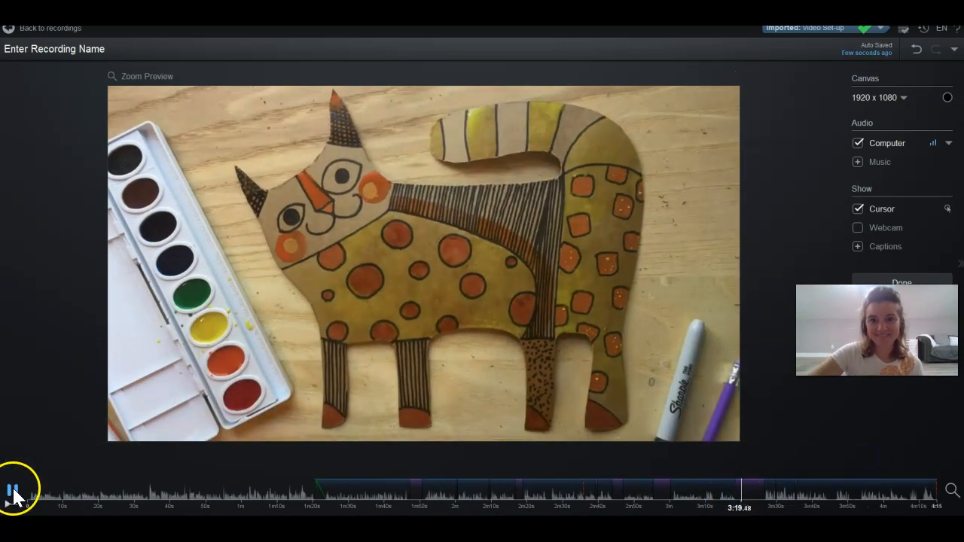
{"action": "left_click", "coordinate": [903, 456]}
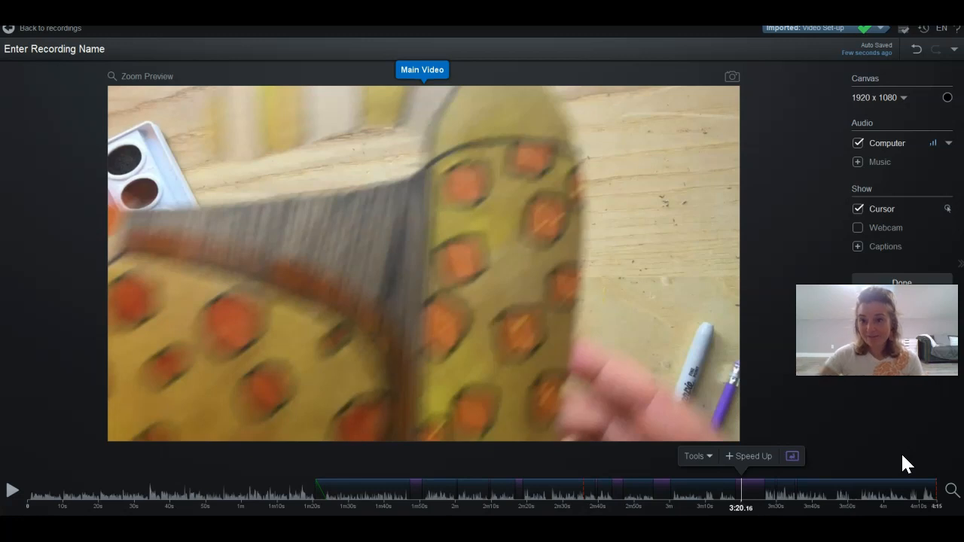
{"action": "left_click", "coordinate": [896, 395]}
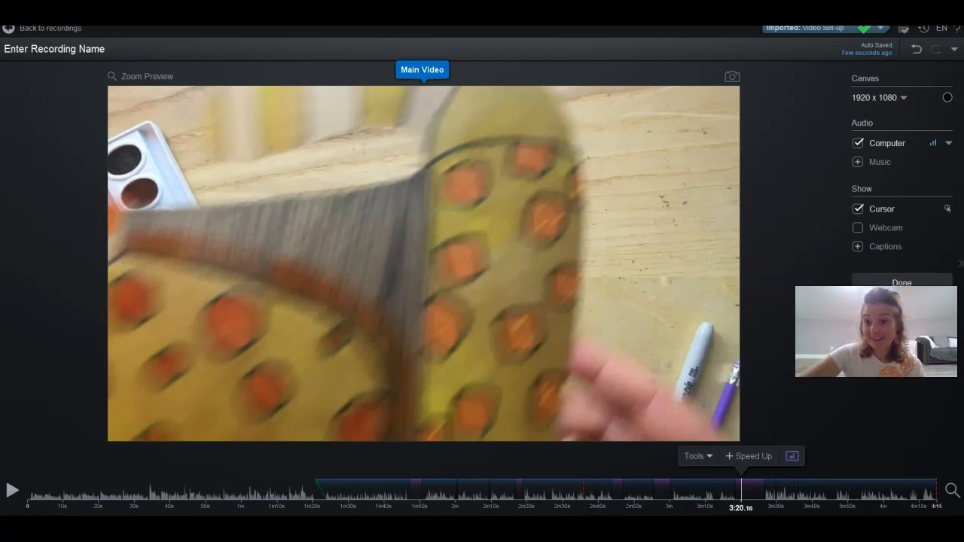
Step: Finish editing the recording and choose to upload it to Screencast-O-Matic
{"action": "left_click", "coordinate": [905, 283]}
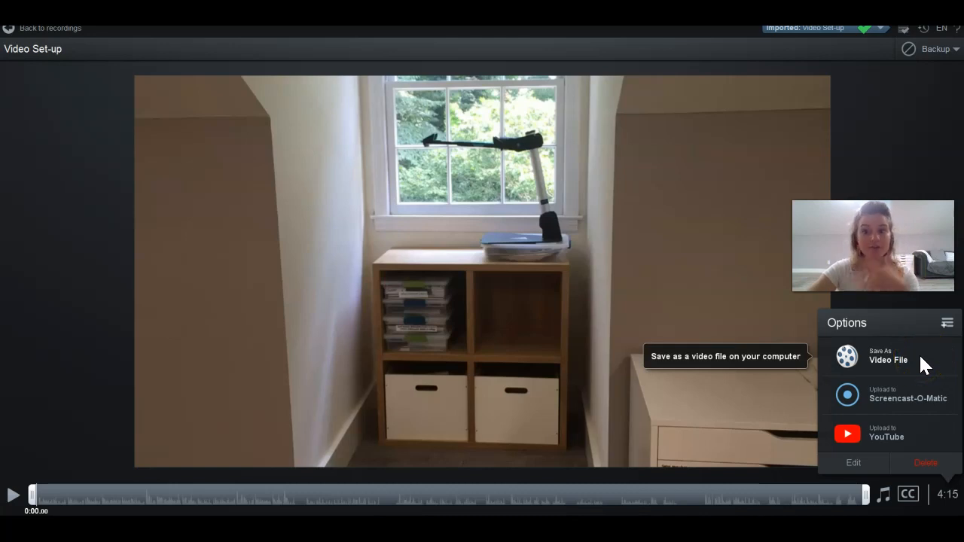
{"action": "left_click", "coordinate": [910, 378]}
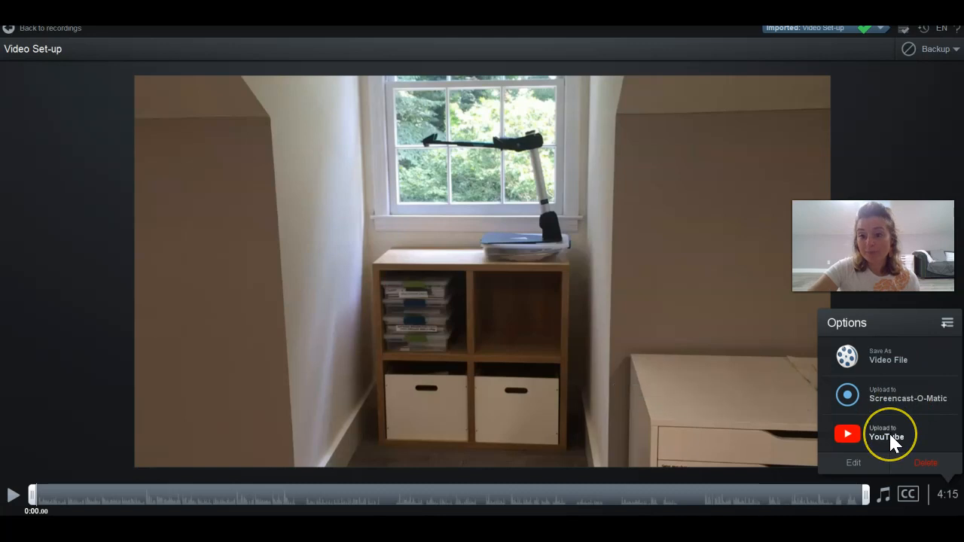
{"action": "left_click", "coordinate": [888, 392]}
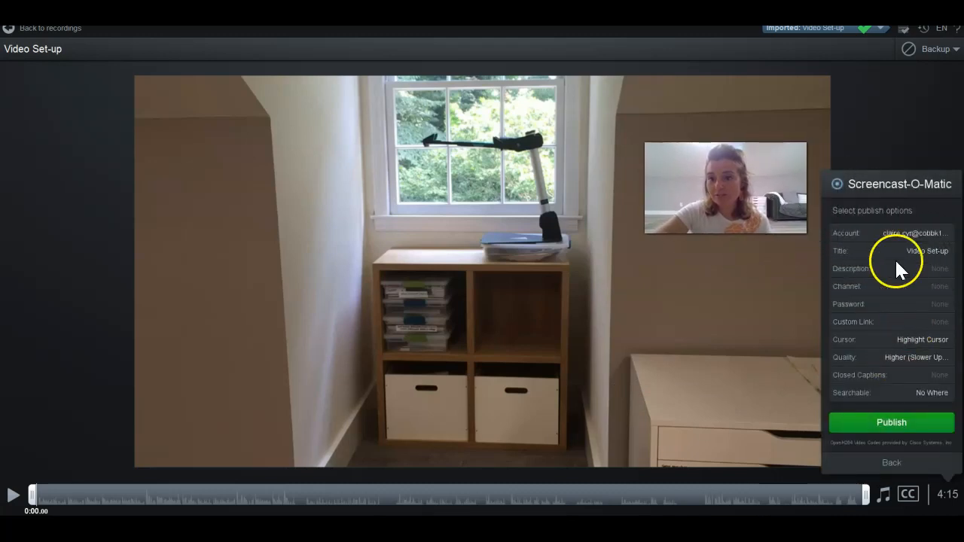
Step: Set the title in the publish options to "Video Demo"
{"action": "left_click", "coordinate": [929, 254]}
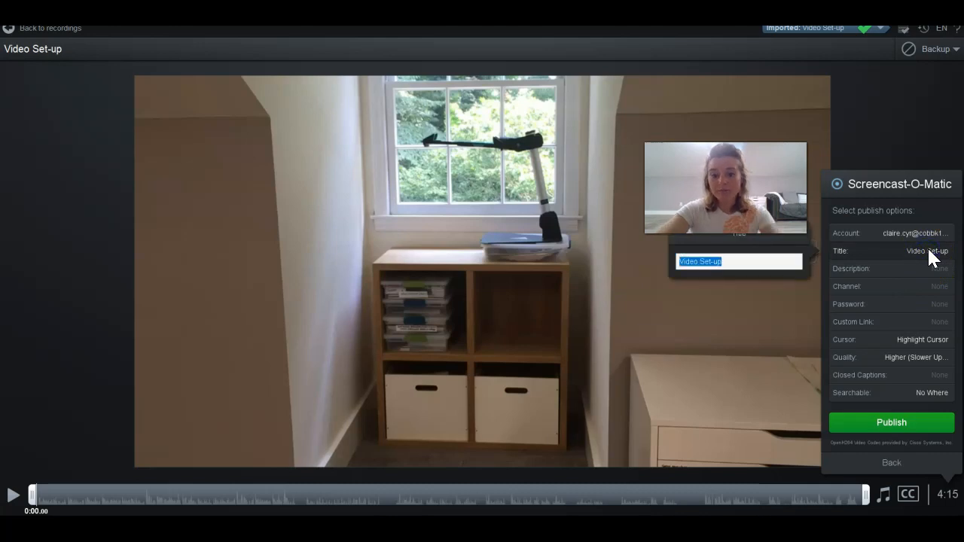
{"action": "type", "text": "V"}
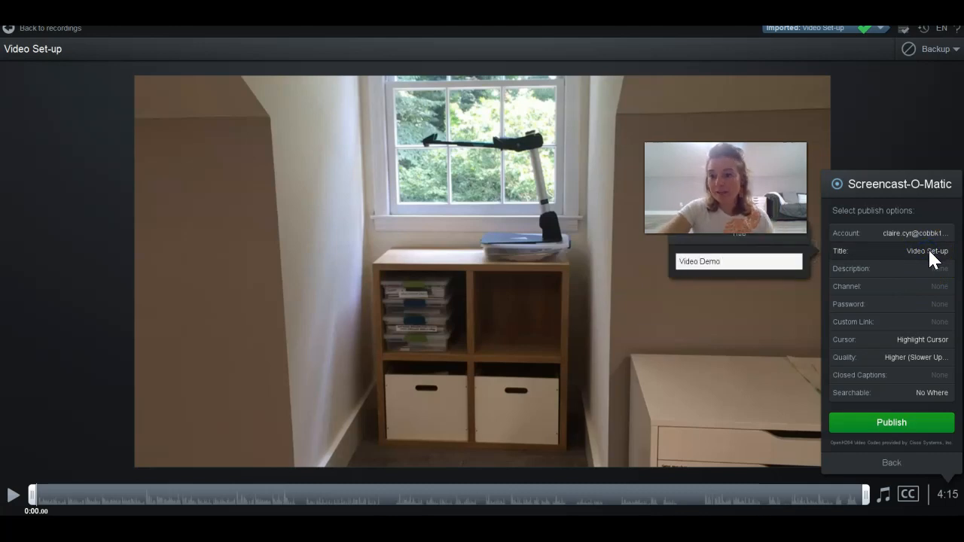
{"action": "key", "text": "Return"}
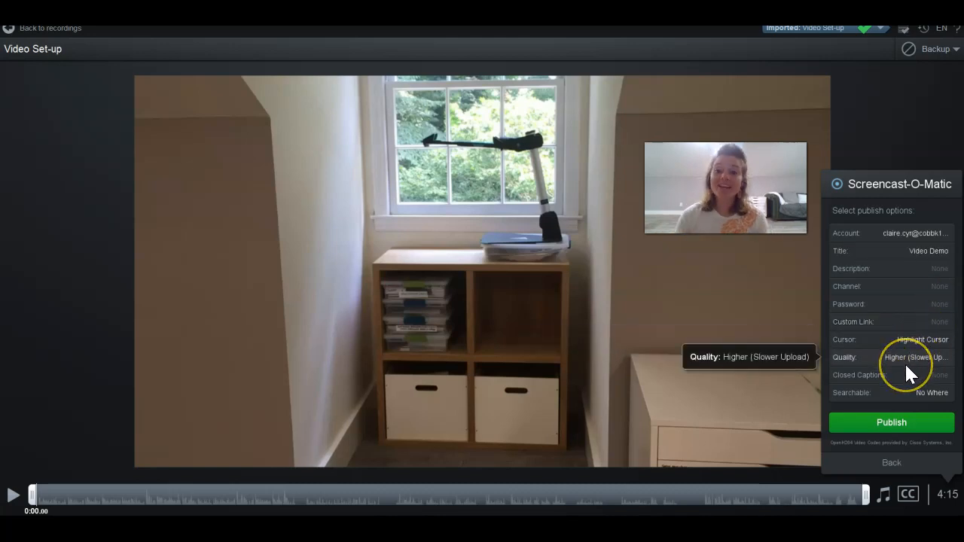